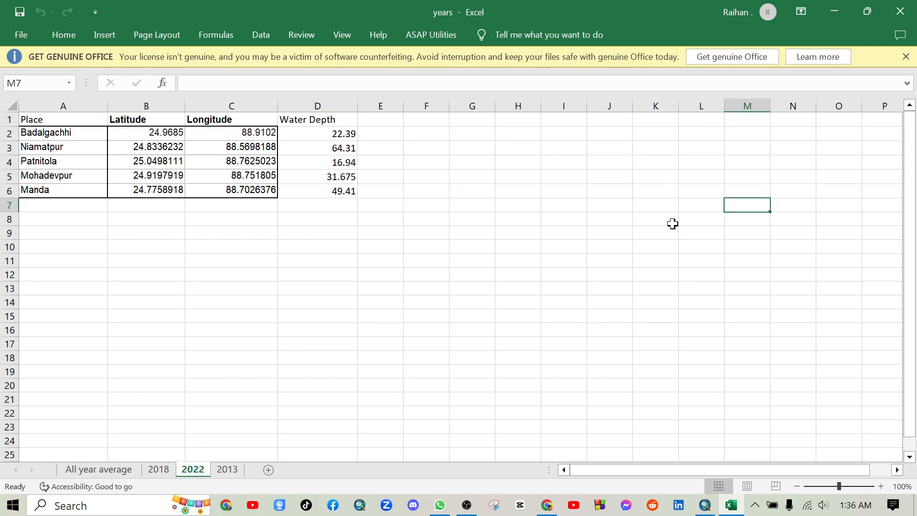
# Save and close the years workbook, and switch to the Thesis - Copy map in ArcMap.
pyautogui.click(632, 250)
pyautogui.hotkey('ctrl', 's')
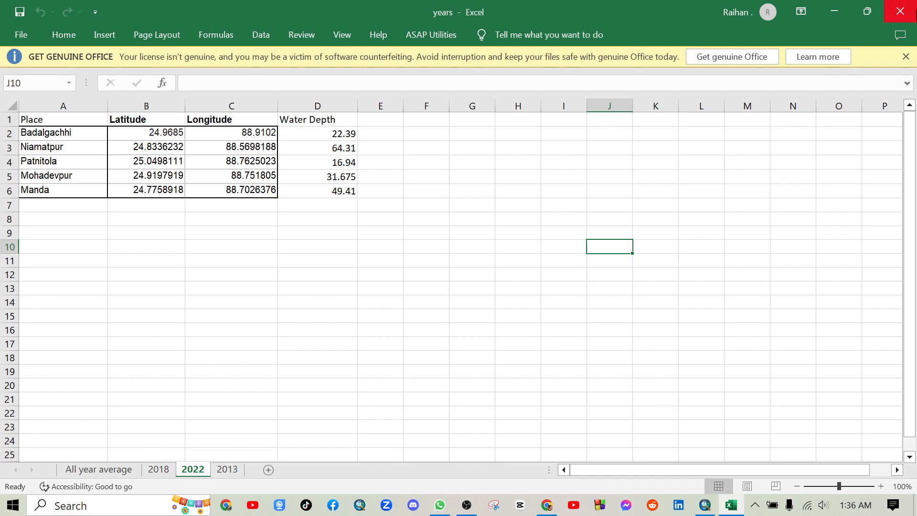
pyautogui.click(900, 12)
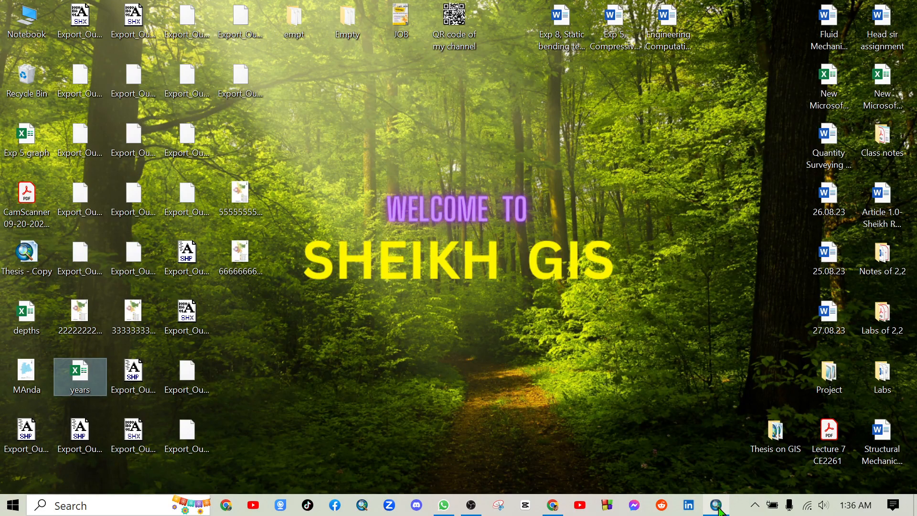
pyautogui.click(715, 418)
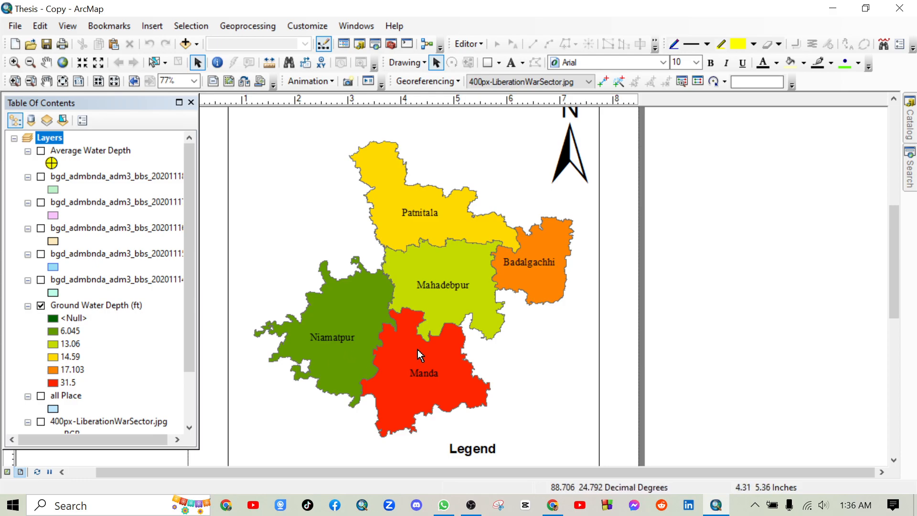
# Delete the Ground Water Depth (ft) legend from the map layout.
pyautogui.scroll(2, 432, 349)
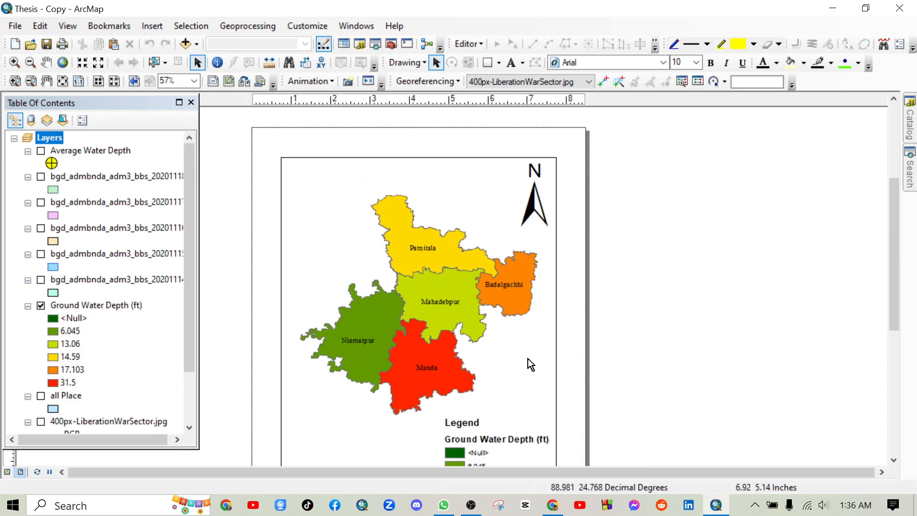
pyautogui.scroll(3, 535, 363)
pyautogui.moveTo(649, 374); pyautogui.dragTo(620, 323)
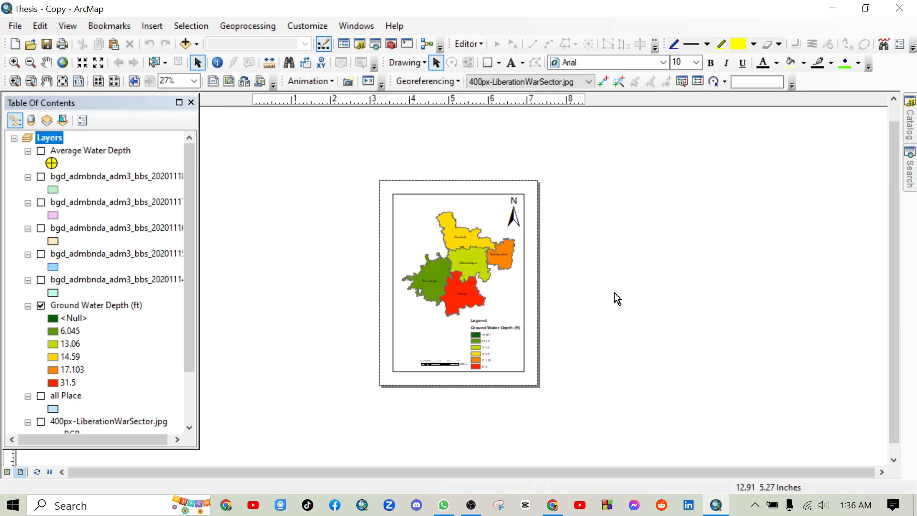
pyautogui.click(491, 340)
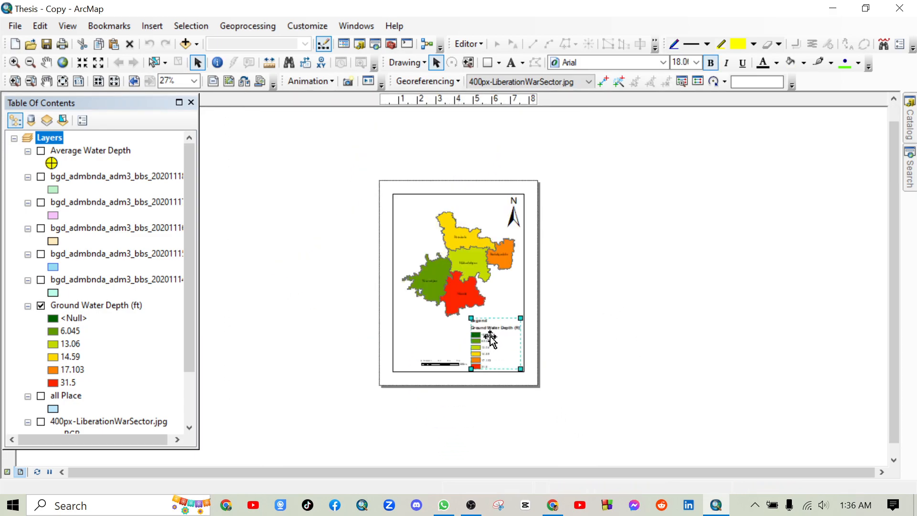
pyautogui.press('Delete')
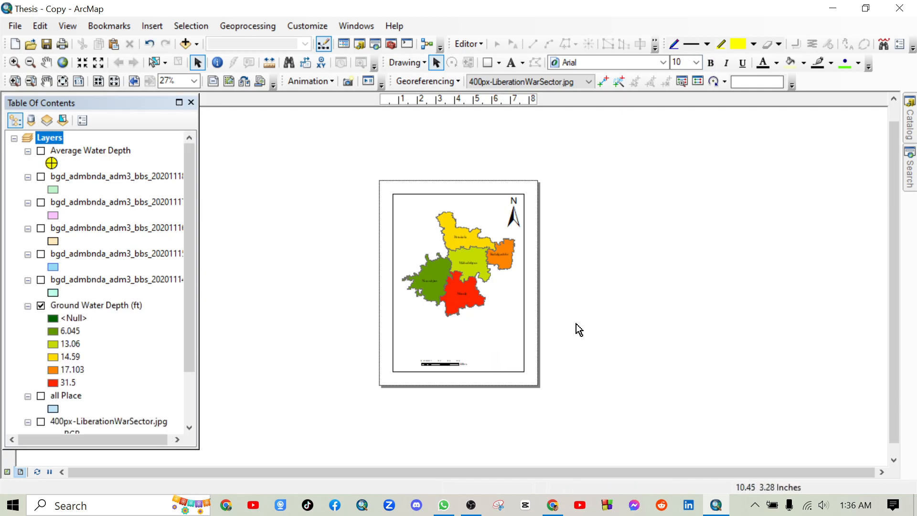
# Start adding XY data and choose the '2022$' sheet of years.xlsx in the Desktop folder as the source table.
pyautogui.scroll(-2, 597, 302)
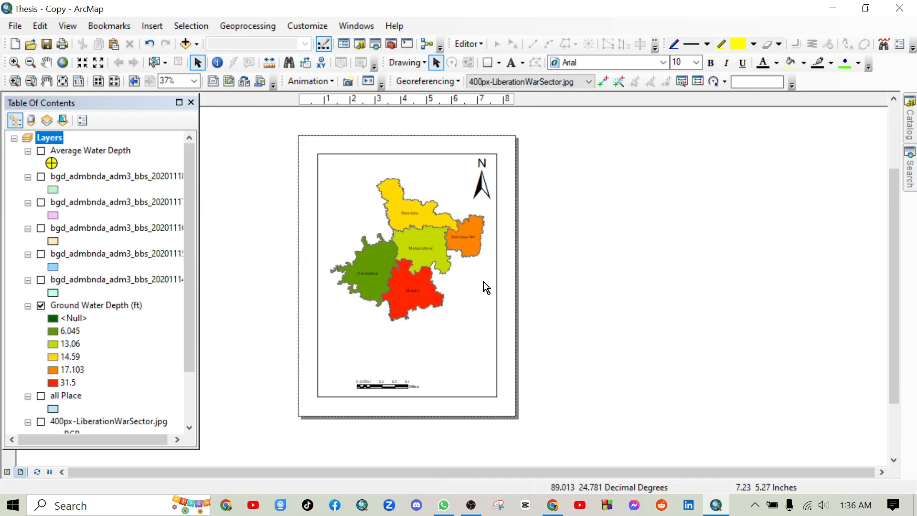
pyautogui.scroll(-2, 491, 253)
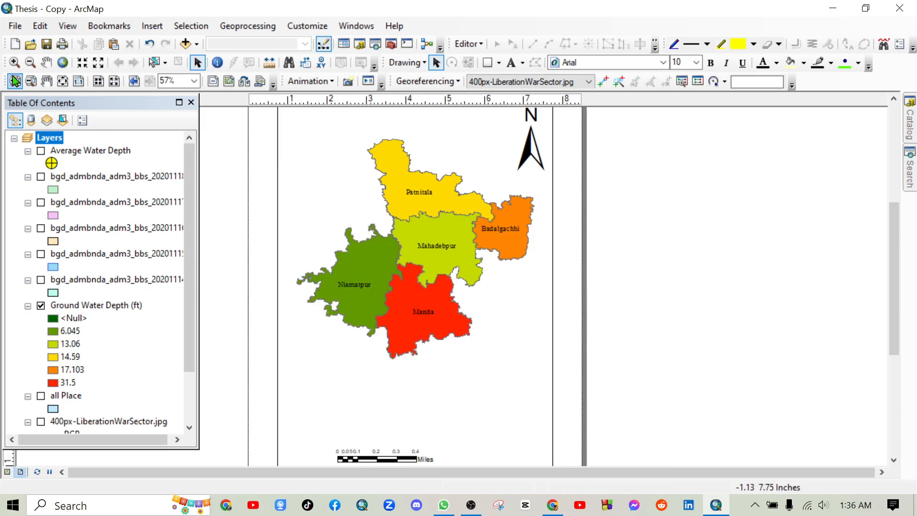
pyautogui.click(15, 25)
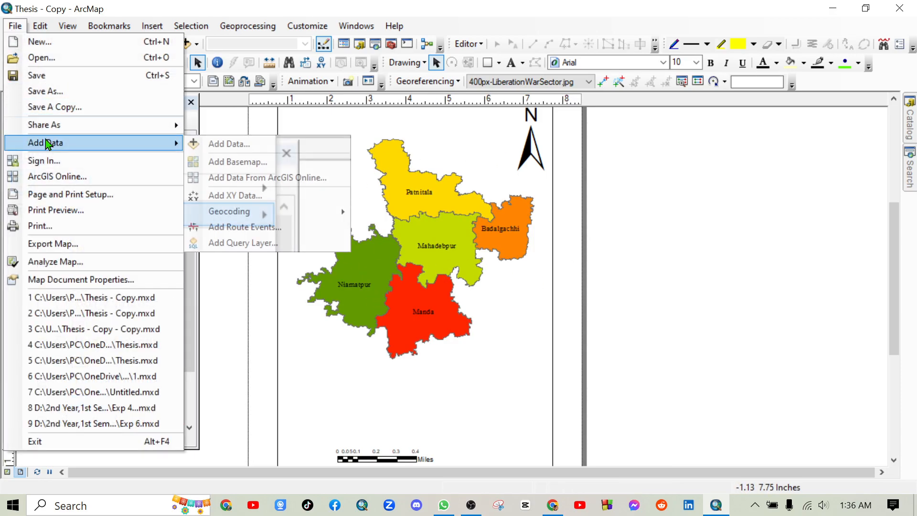
pyautogui.moveTo(27, 146)
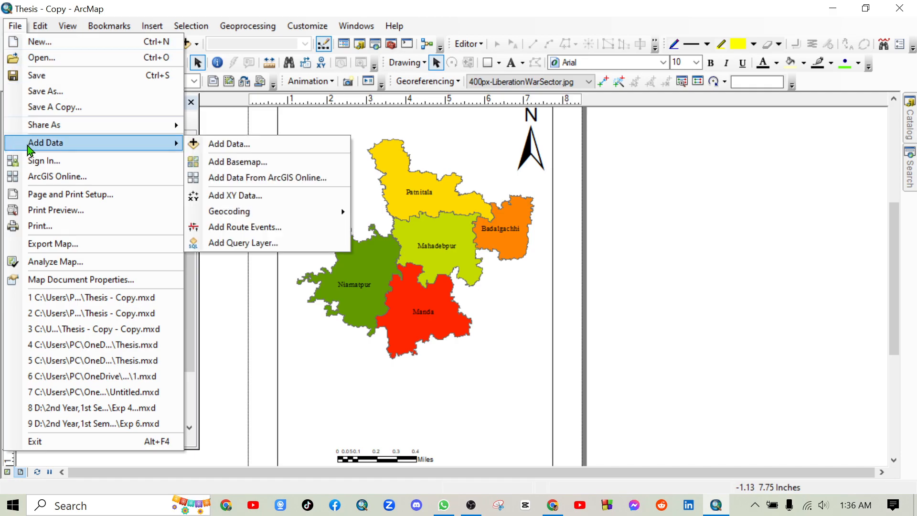
pyautogui.click(258, 197)
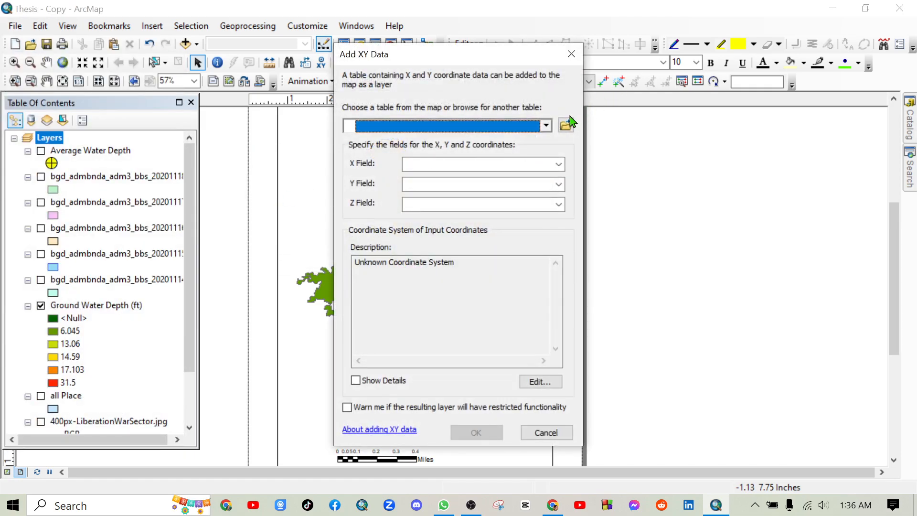
pyautogui.click(565, 125)
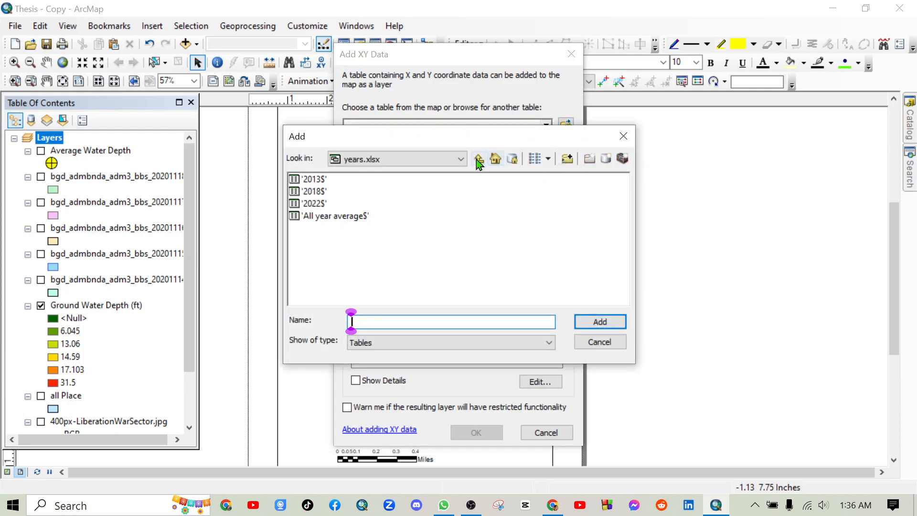
pyautogui.click(479, 159)
pyautogui.click(478, 159)
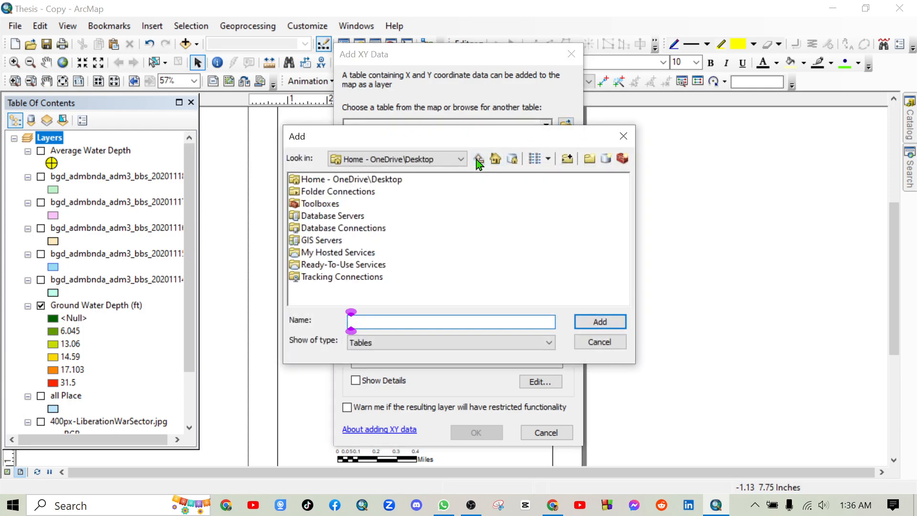
pyautogui.doubleClick(355, 191)
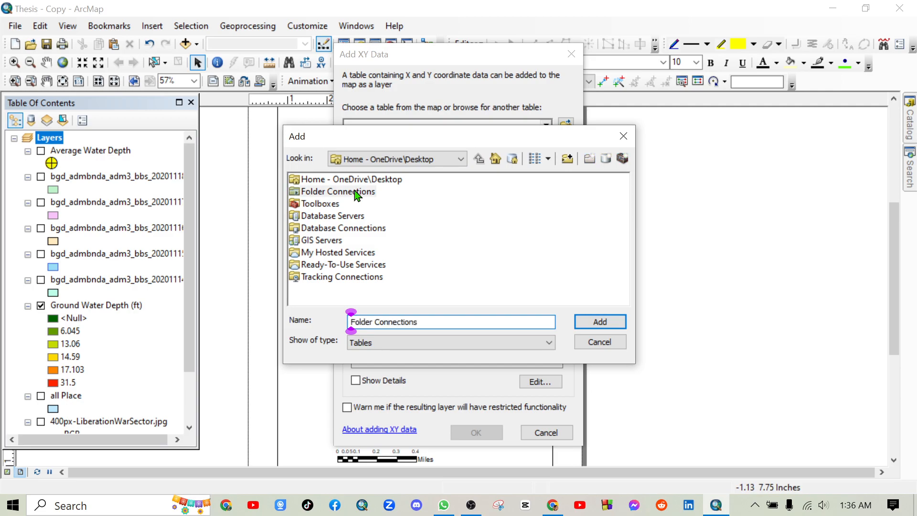
pyautogui.doubleClick(393, 204)
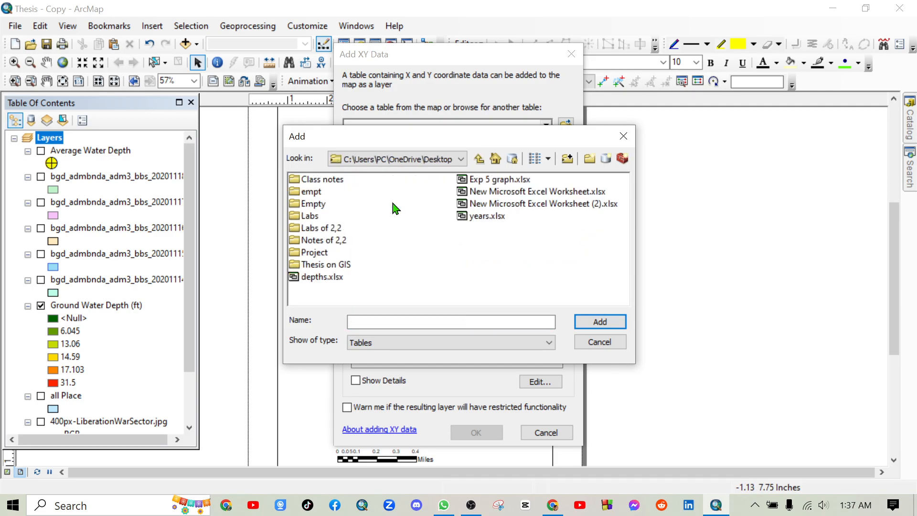
pyautogui.click(500, 221)
pyautogui.doubleClick(501, 220)
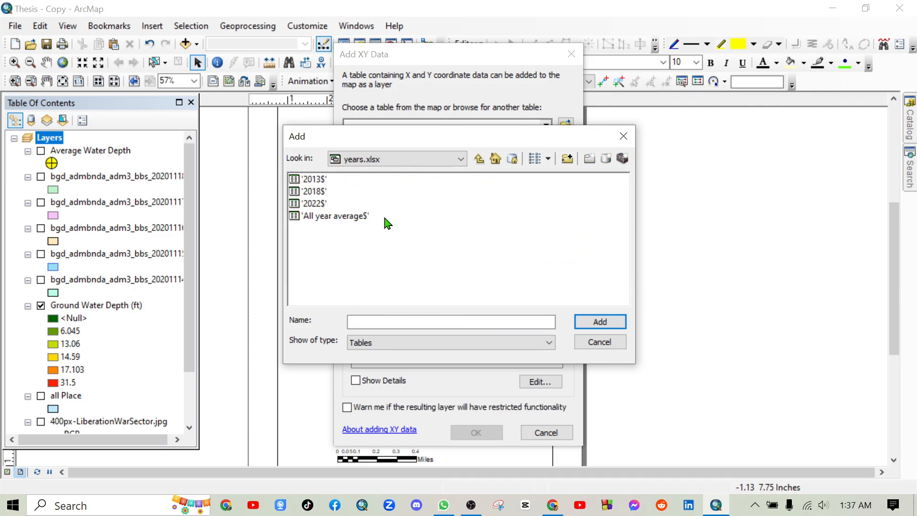
pyautogui.click(318, 205)
pyautogui.click(597, 322)
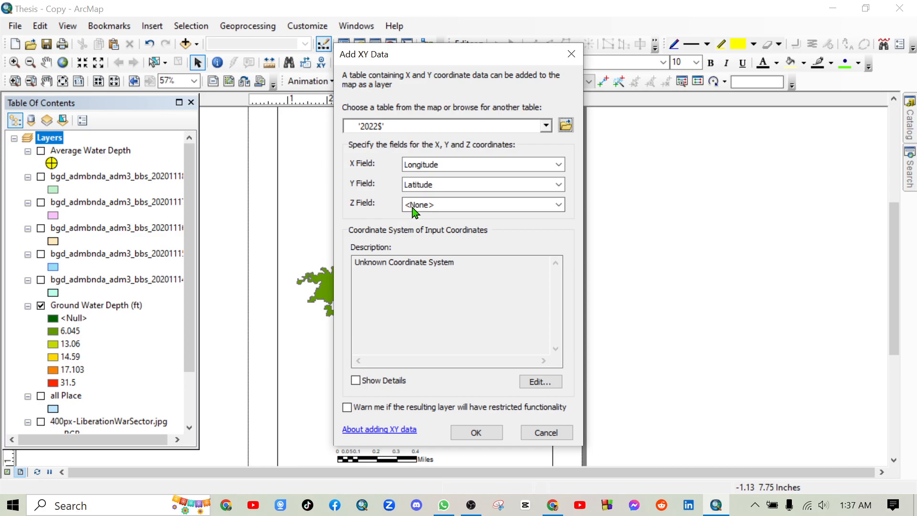
# Set the Z field to Water Depth and add the XY points to the map.
pyautogui.click(538, 208)
pyautogui.click(449, 244)
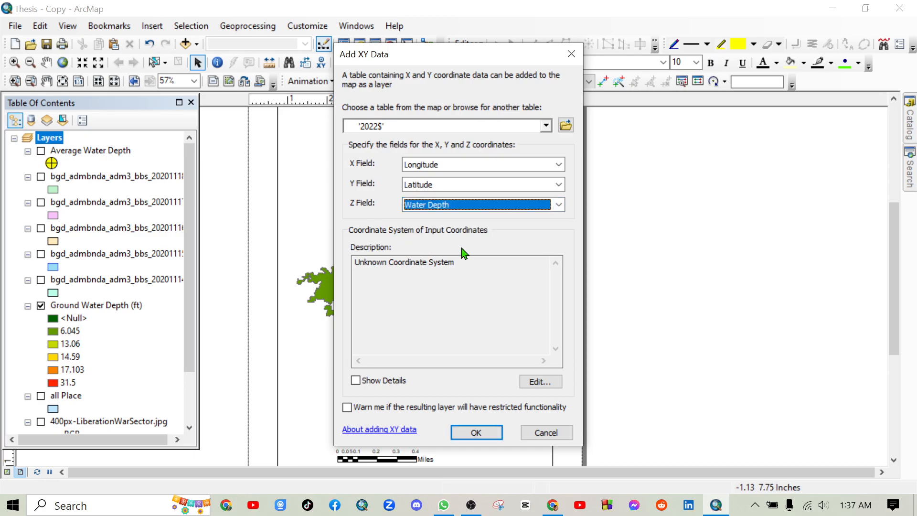
pyautogui.click(499, 432)
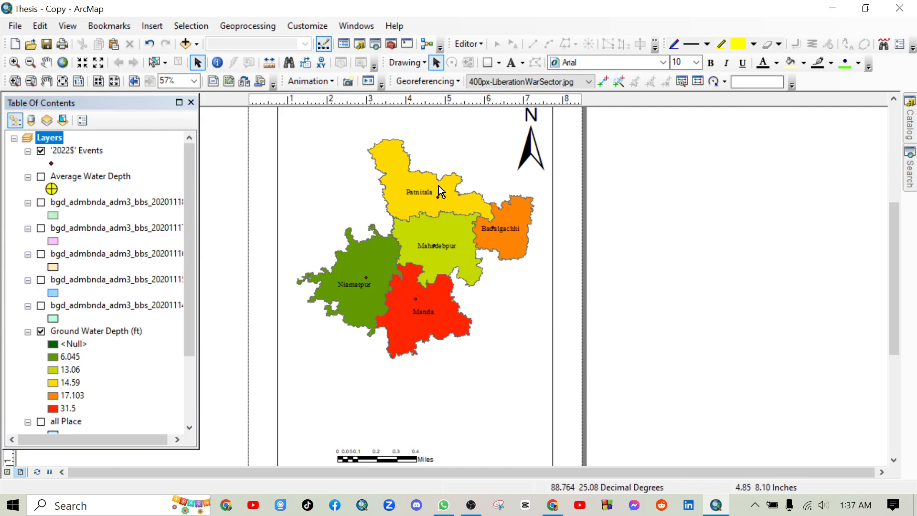
# Export all features of the '2022$' Events layer to a Desktop shapefile added to the map, and hide the events layer.
pyautogui.scroll(5, 435, 202)
pyautogui.scroll(-8, 434, 200)
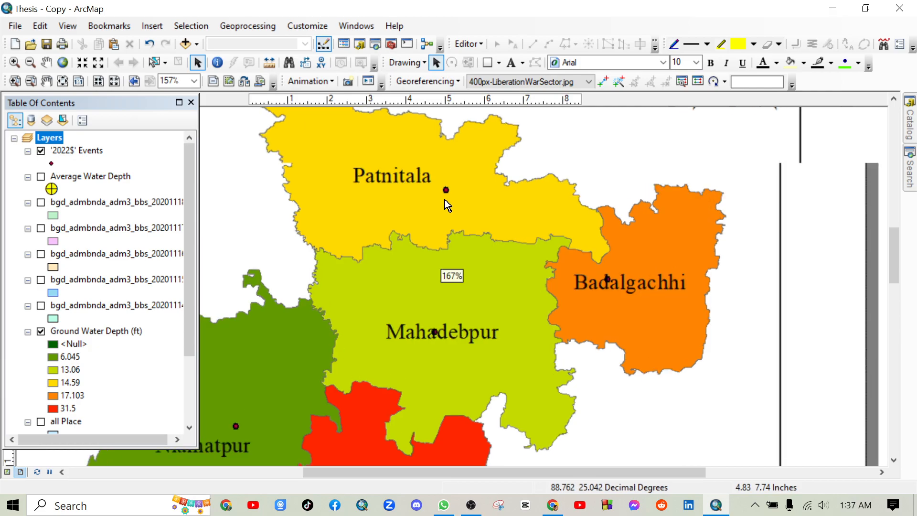
pyautogui.scroll(-1, 445, 199)
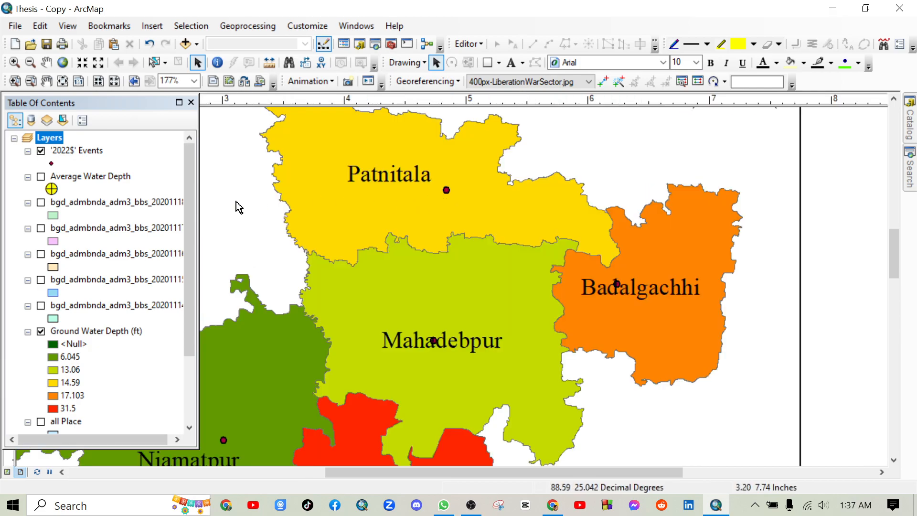
pyautogui.rightClick(90, 155)
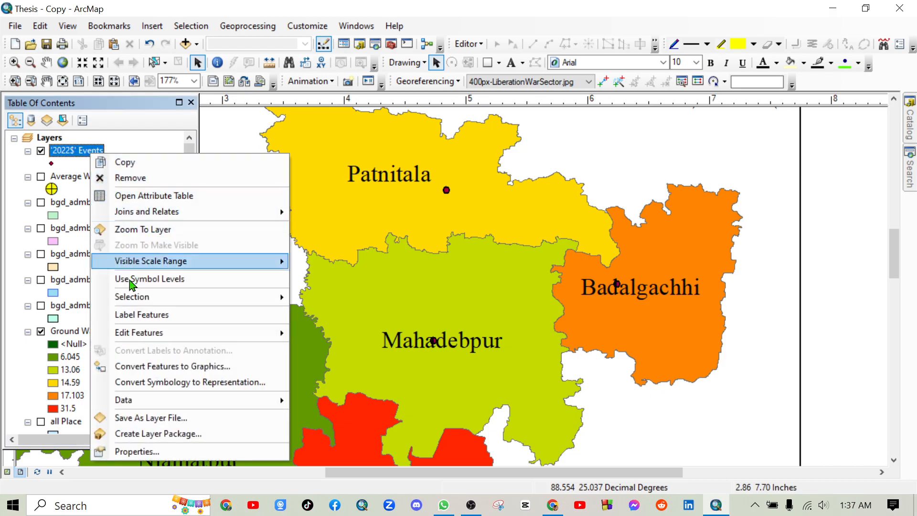
pyautogui.moveTo(150, 404)
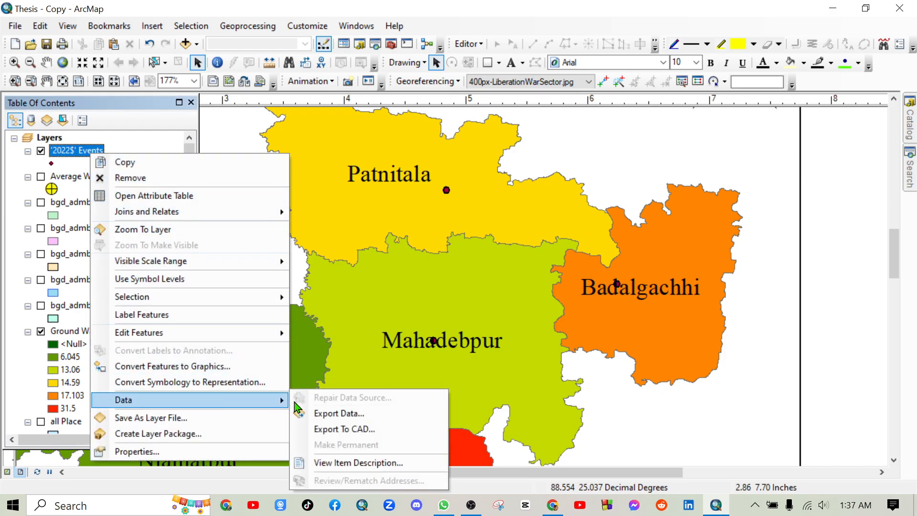
pyautogui.click(343, 412)
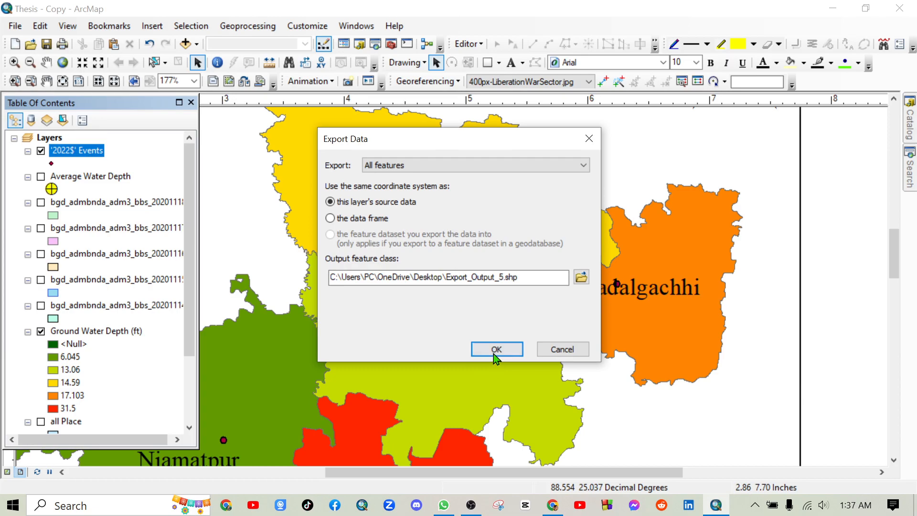
pyautogui.click(495, 349)
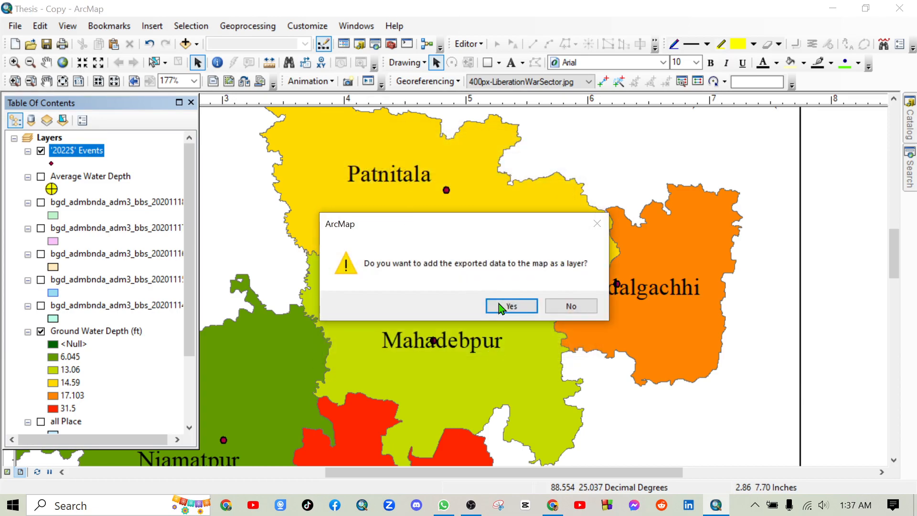
pyautogui.click(498, 305)
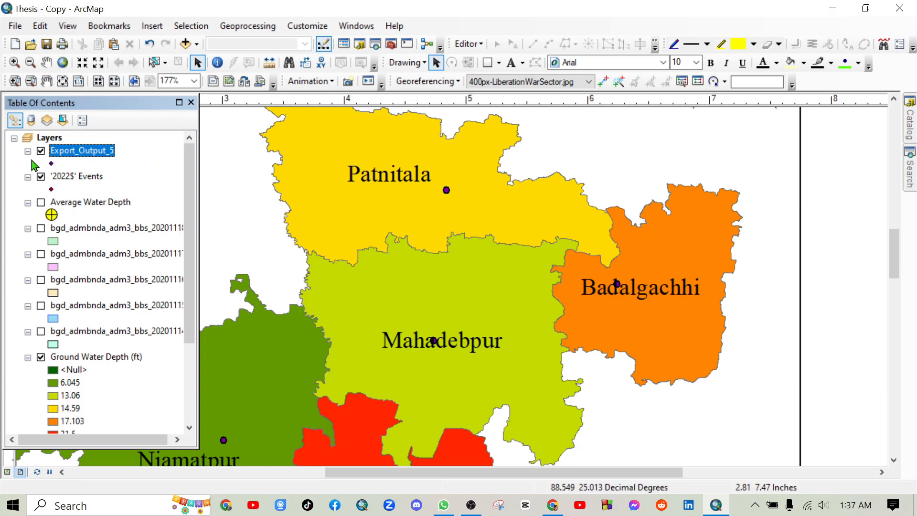
pyautogui.click(41, 177)
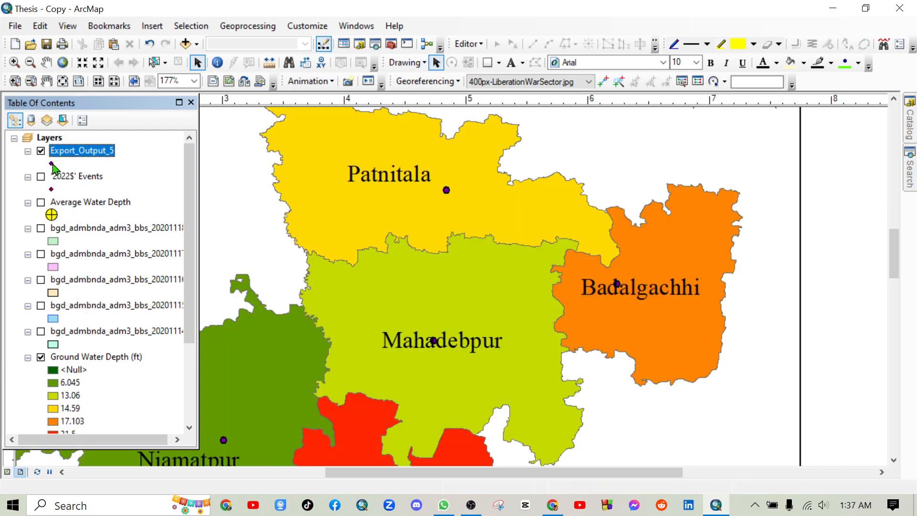
# Change the exported point layer's marker to the Circle 9 symbol with size 25.
pyautogui.doubleClick(52, 164)
pyautogui.scroll(-3, 328, 312)
pyautogui.scroll(-10, 329, 311)
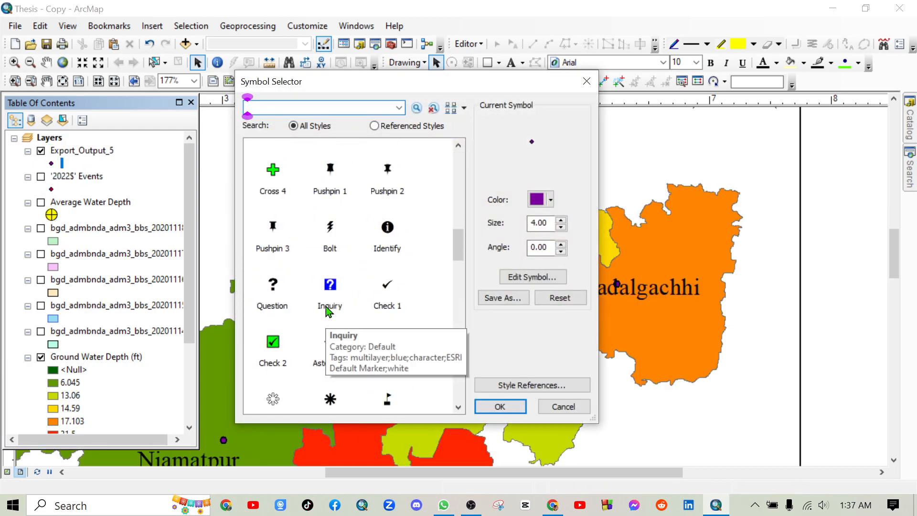
pyautogui.click(271, 292)
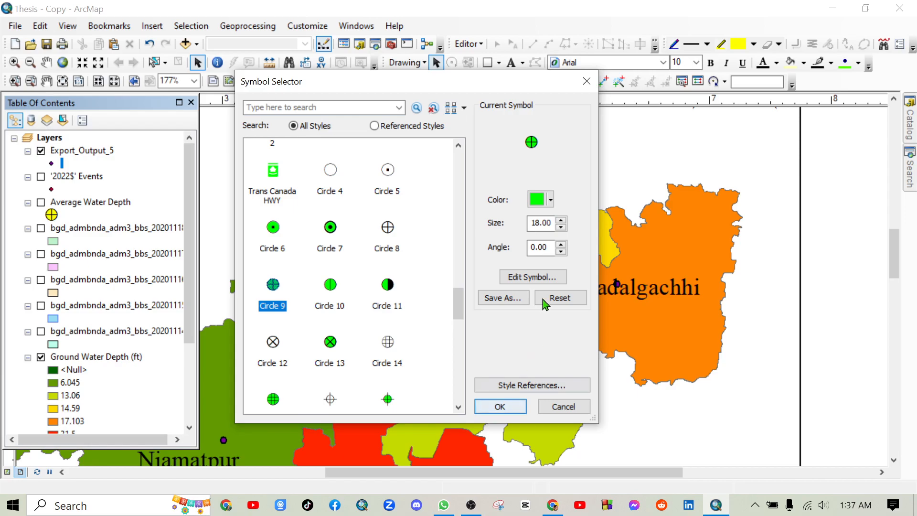
pyautogui.click(561, 220)
pyautogui.click(561, 220)
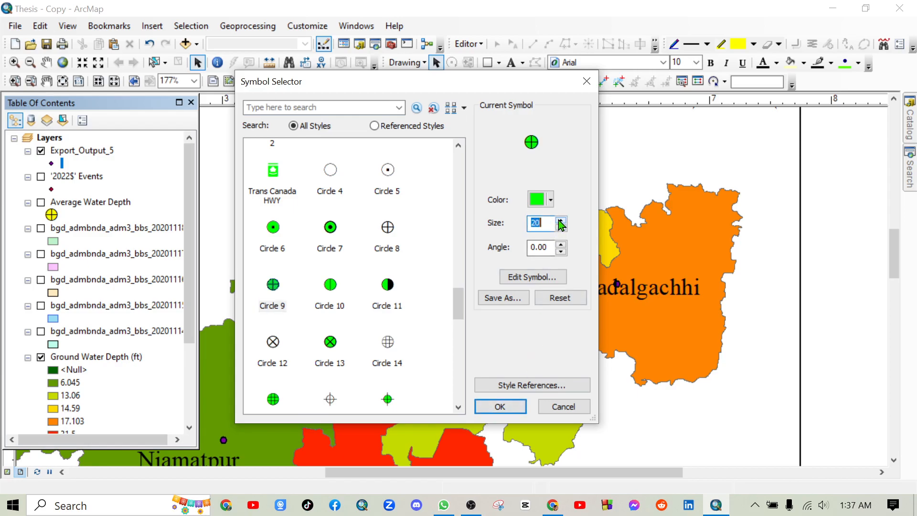
pyautogui.click(560, 220)
pyautogui.click(560, 220)
pyautogui.click(560, 220)
pyautogui.click(561, 220)
pyautogui.click(560, 220)
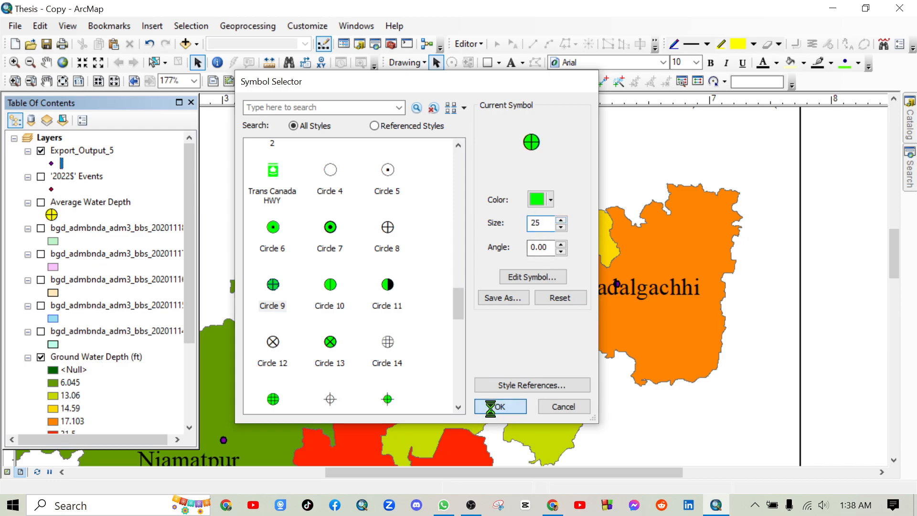
pyautogui.click(500, 406)
# Start the Spatial Analyst IDW interpolation with Export_Output_5 as input point features and Water_Dept as the Z value field.
pyautogui.scroll(4, 552, 320)
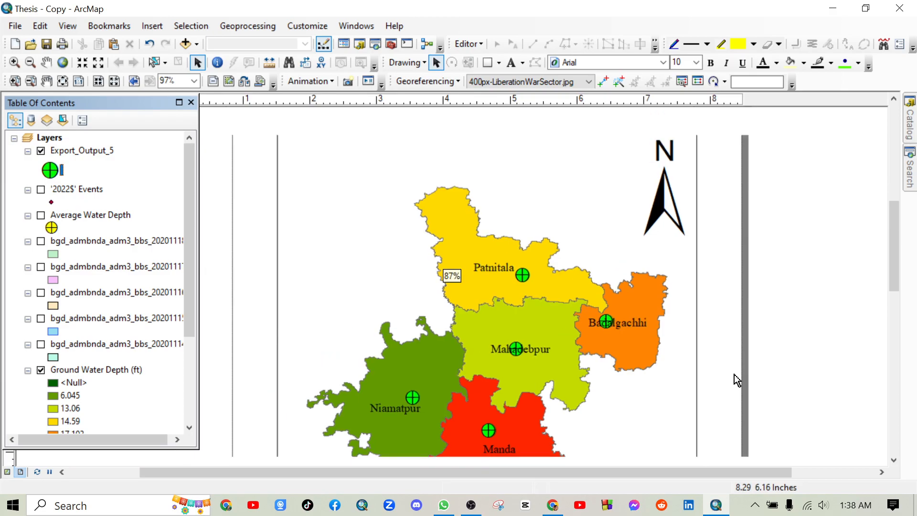
pyautogui.moveTo(769, 388); pyautogui.dragTo(718, 310)
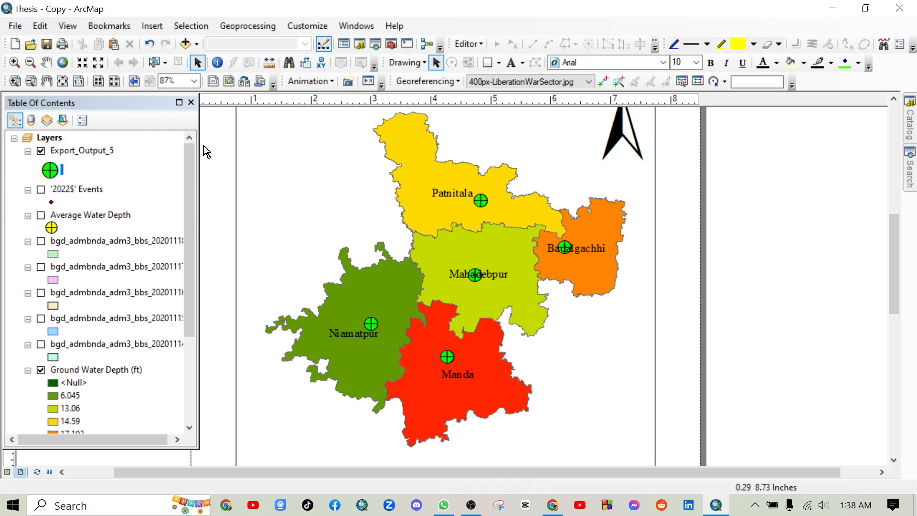
pyautogui.click(392, 47)
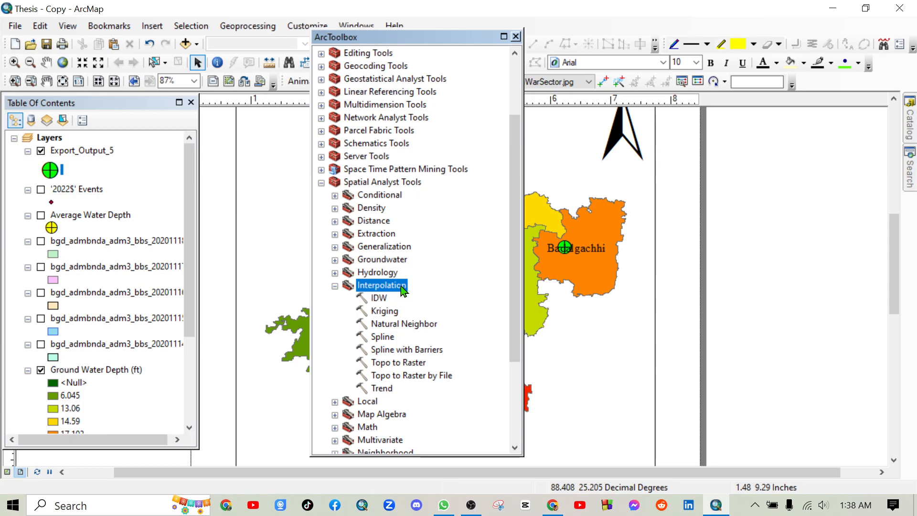
pyautogui.doubleClick(379, 297)
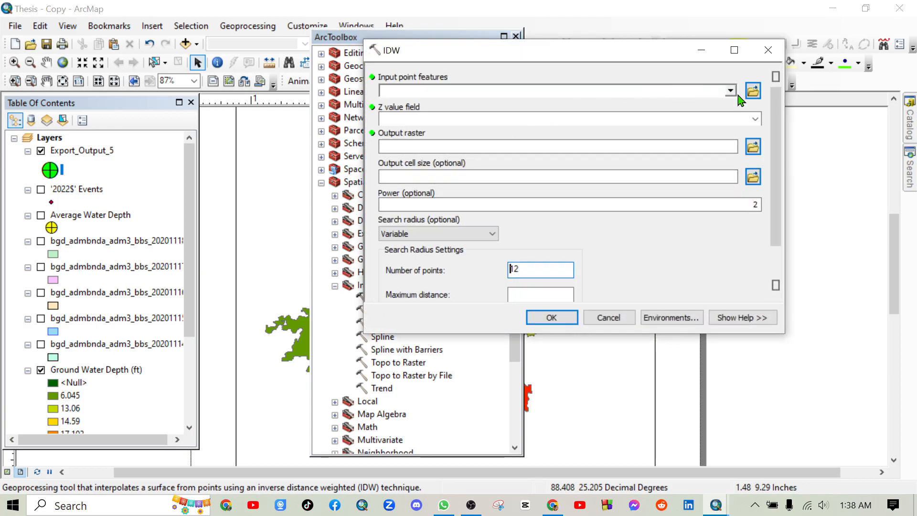
pyautogui.click(733, 92)
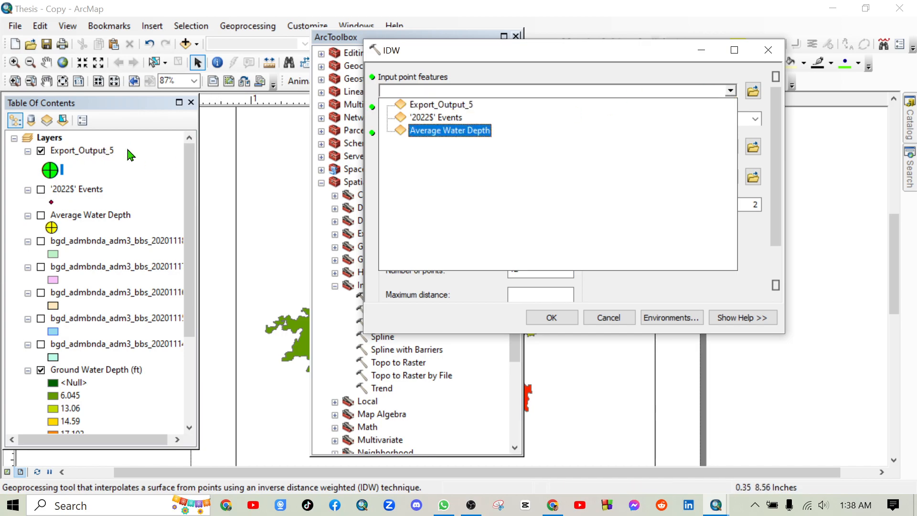
pyautogui.click(461, 109)
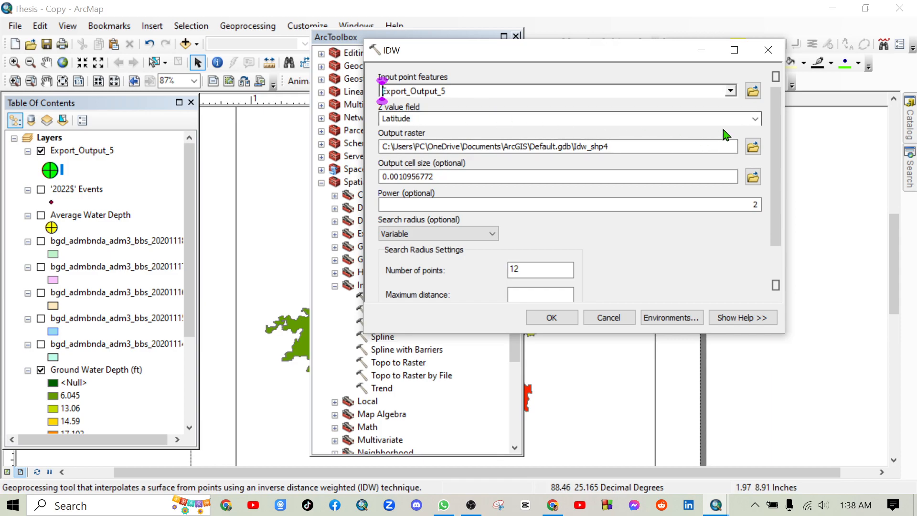
pyautogui.click(755, 118)
pyautogui.click(434, 160)
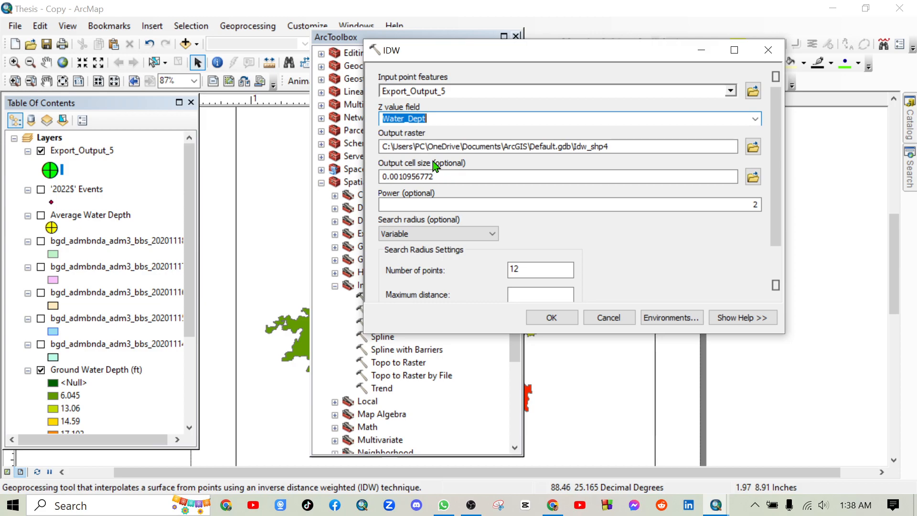
# Set the IDW processing extent to the same as layer Ground Water Depth (ft) in the environment settings.
pyautogui.click(664, 317)
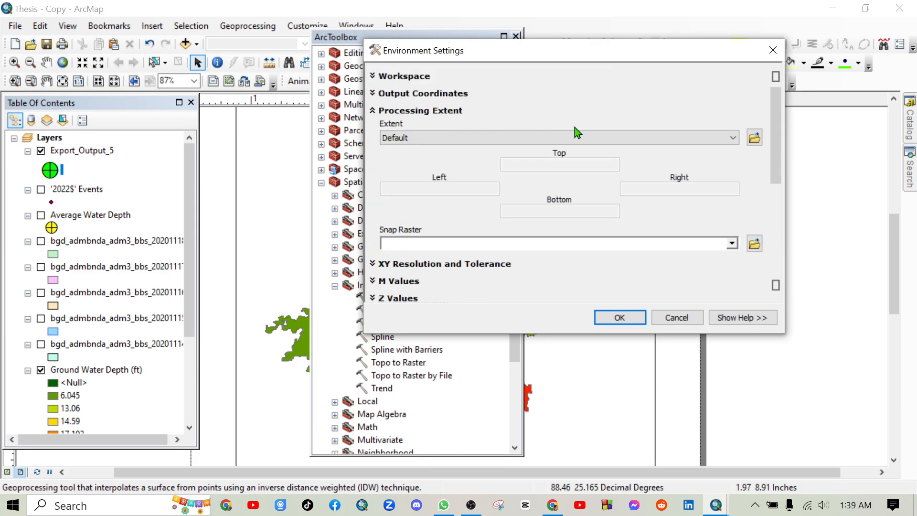
pyautogui.click(718, 134)
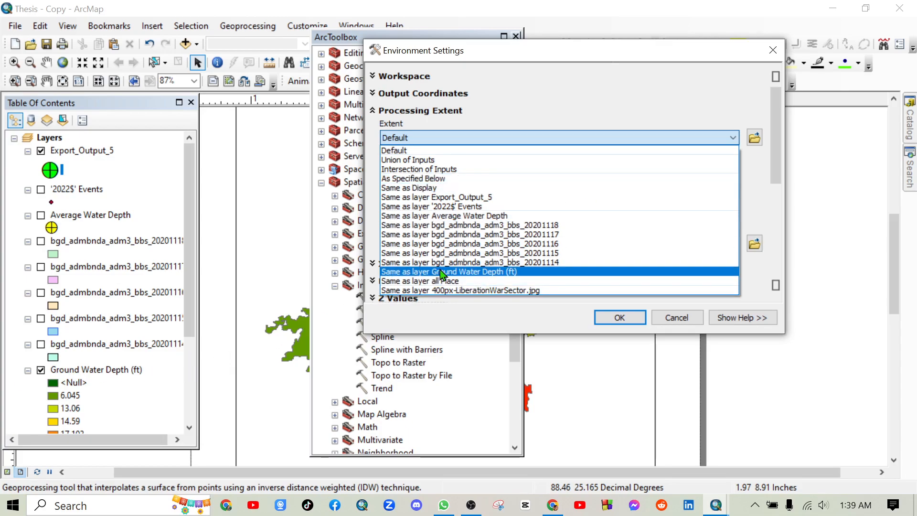
pyautogui.click(493, 274)
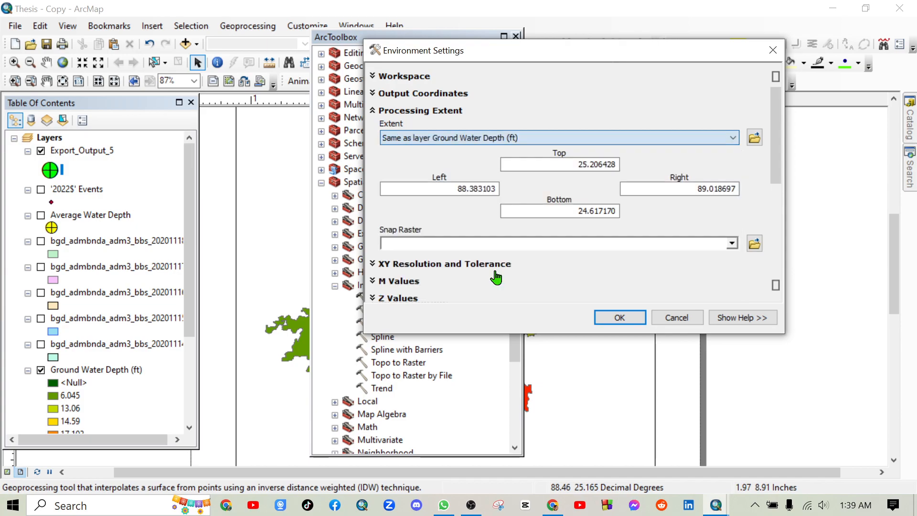
# Clear the cell size projection method, set the raster analysis mask to Ground Water Depth (ft), and run the IDW interpolation.
pyautogui.scroll(-5, 558, 272)
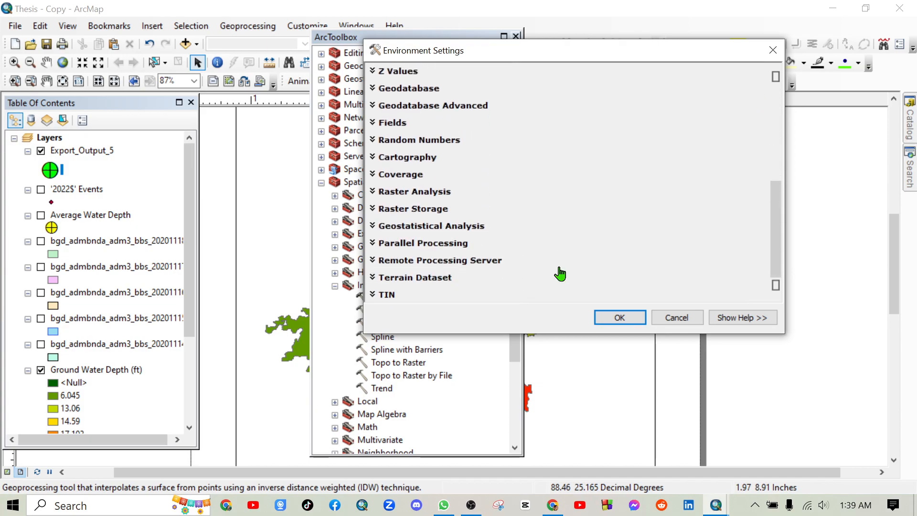
pyautogui.click(411, 192)
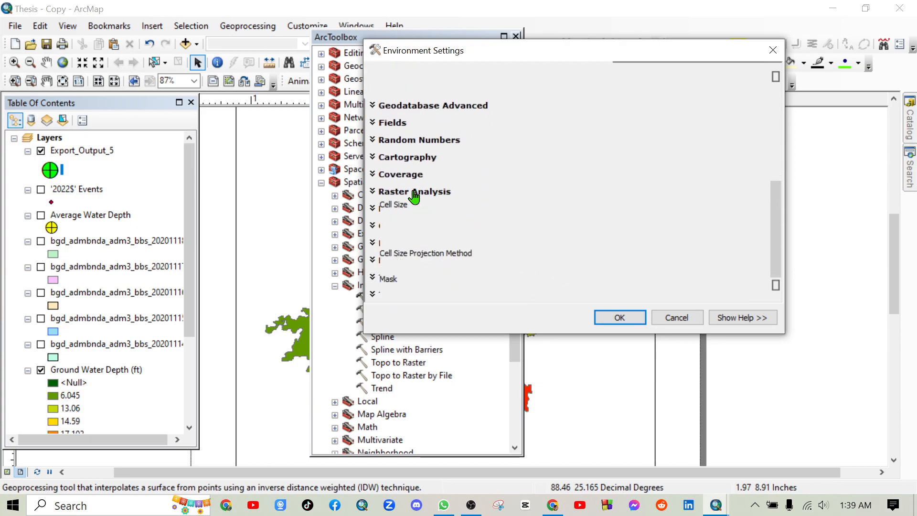
pyautogui.scroll(-2, 591, 264)
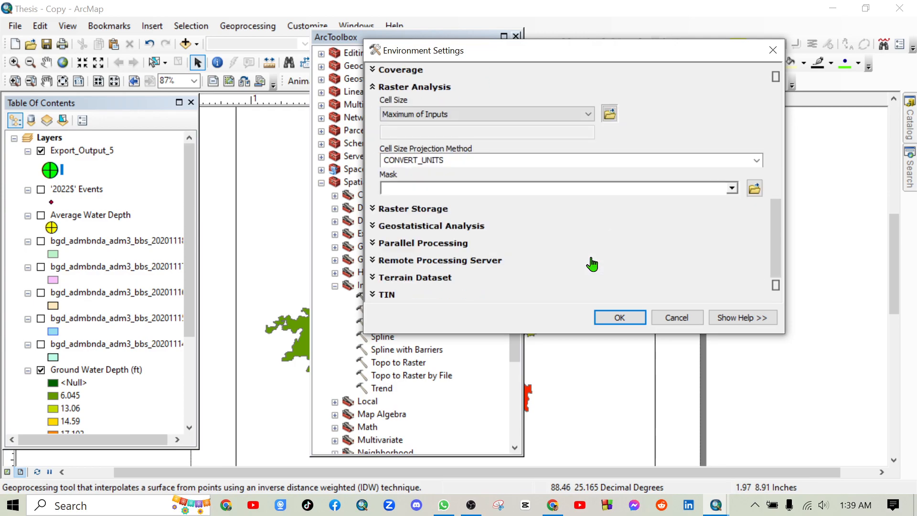
pyautogui.click(461, 160)
pyautogui.press('BackSpace')
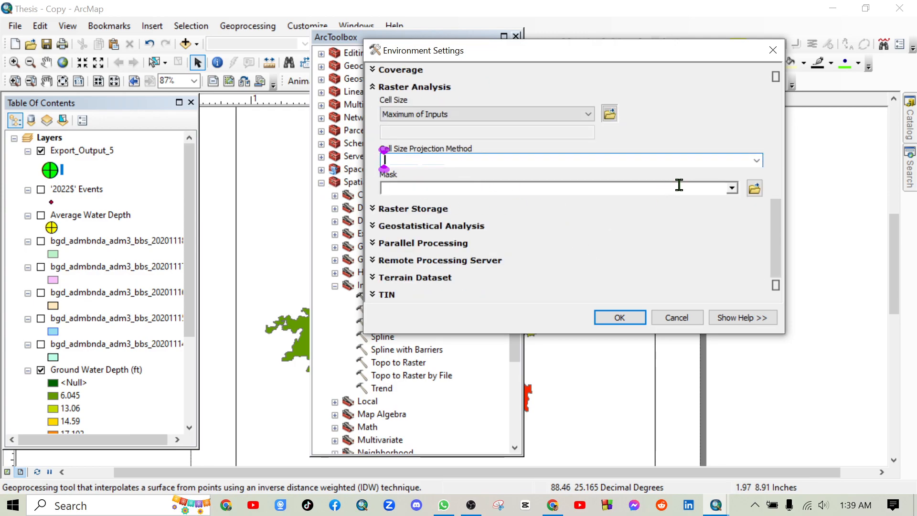
pyautogui.click(730, 187)
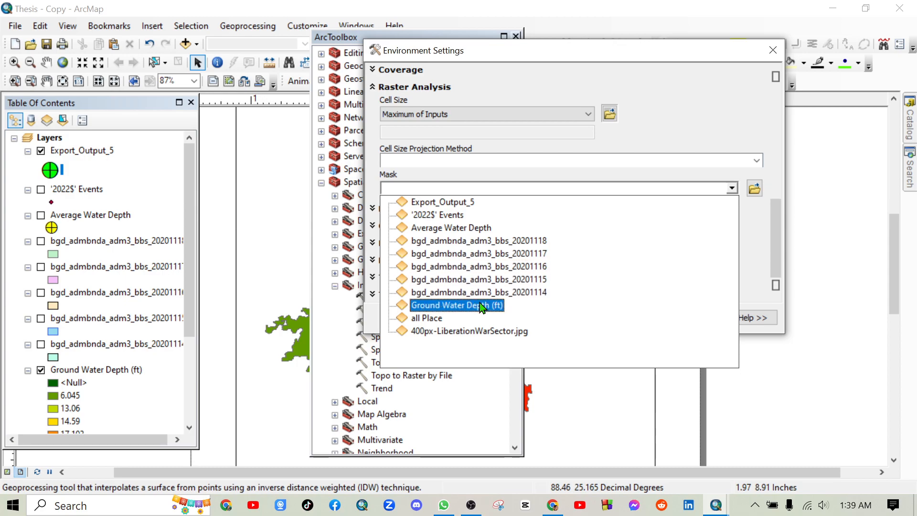
pyautogui.click(451, 303)
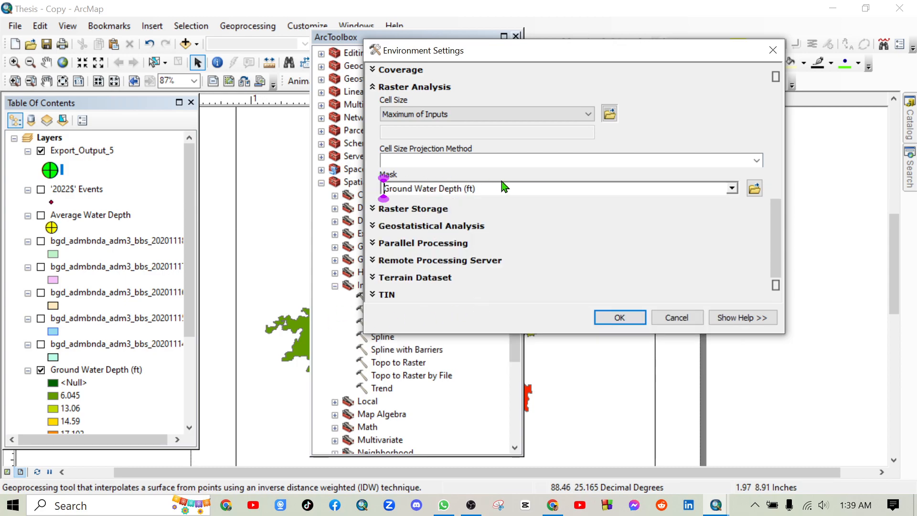
pyautogui.click(618, 316)
pyautogui.click(547, 317)
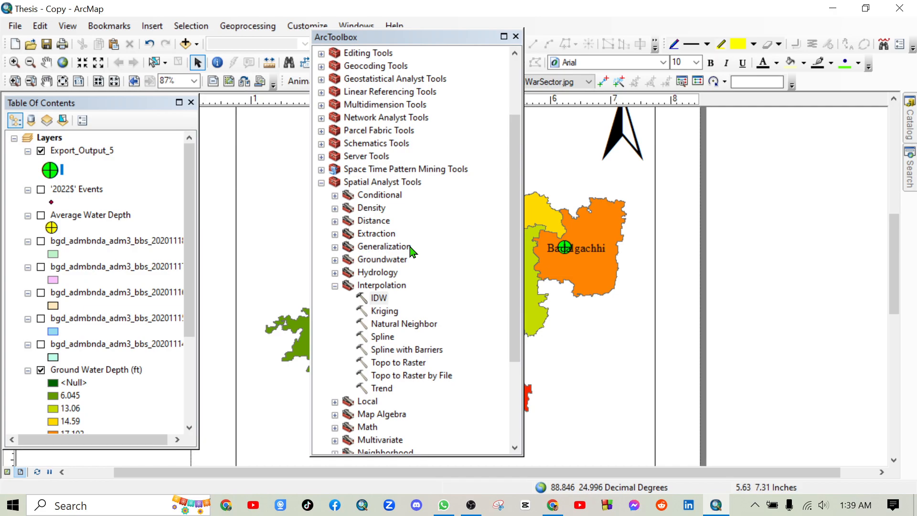
# Close the toolbox, collapse all layers in the table of contents, and hide the Ground Water Depth (ft) layer.
pyautogui.click(516, 36)
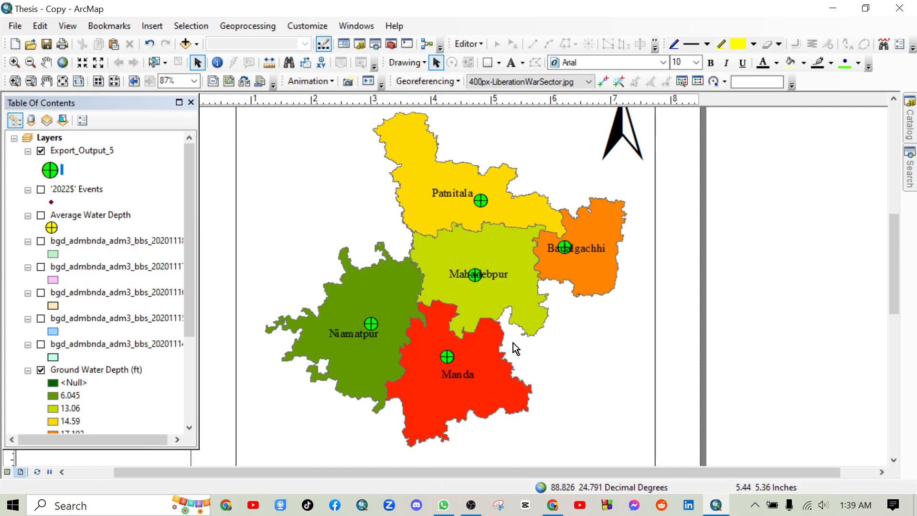
pyautogui.scroll(-4, 120, 308)
pyautogui.scroll(4, 124, 308)
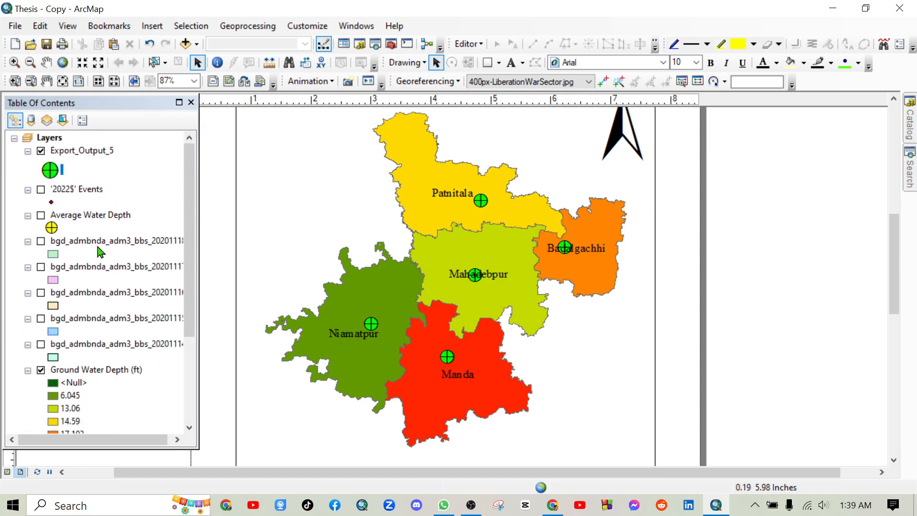
pyautogui.click(49, 139)
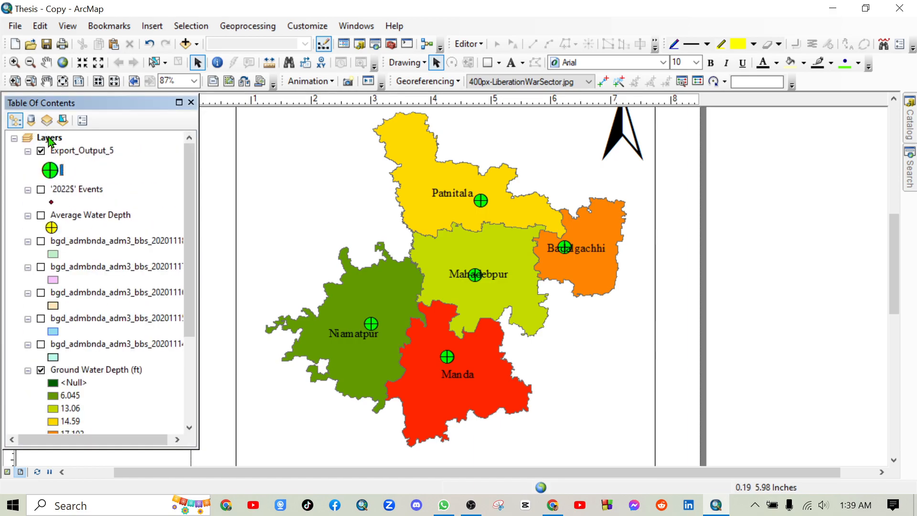
pyautogui.scroll(-2, 50, 139)
pyautogui.rightClick(48, 137)
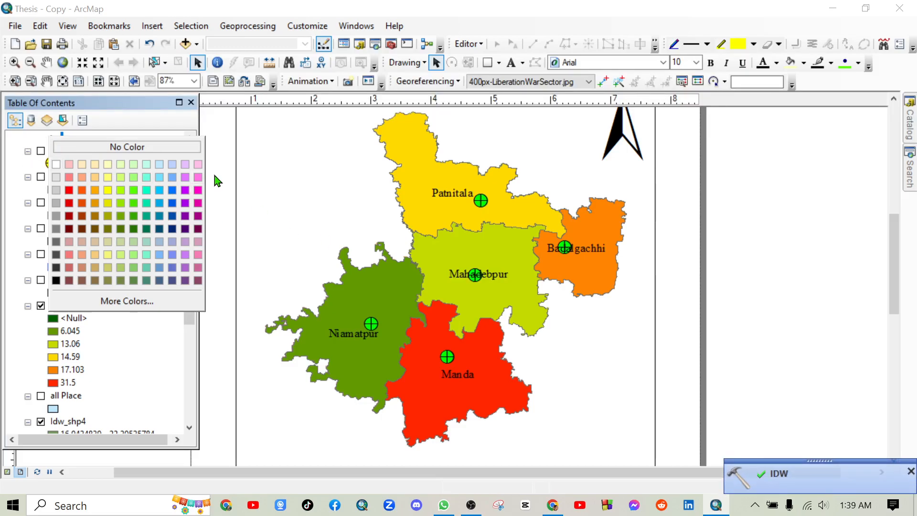
pyautogui.click(229, 179)
pyautogui.scroll(2, 87, 167)
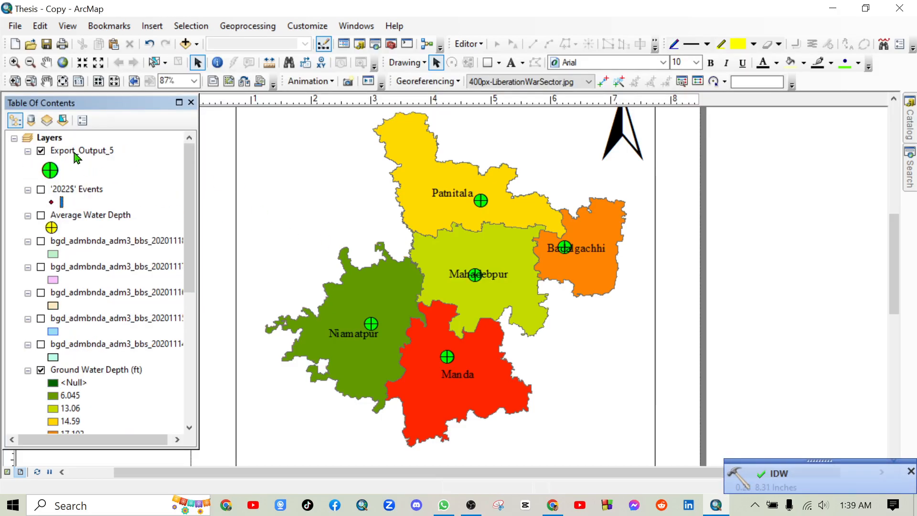
pyautogui.rightClick(50, 138)
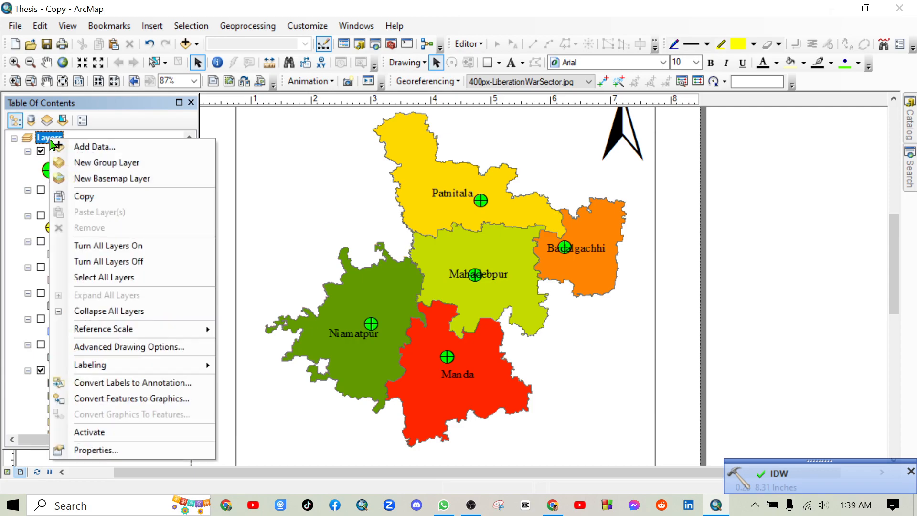
pyautogui.click(110, 310)
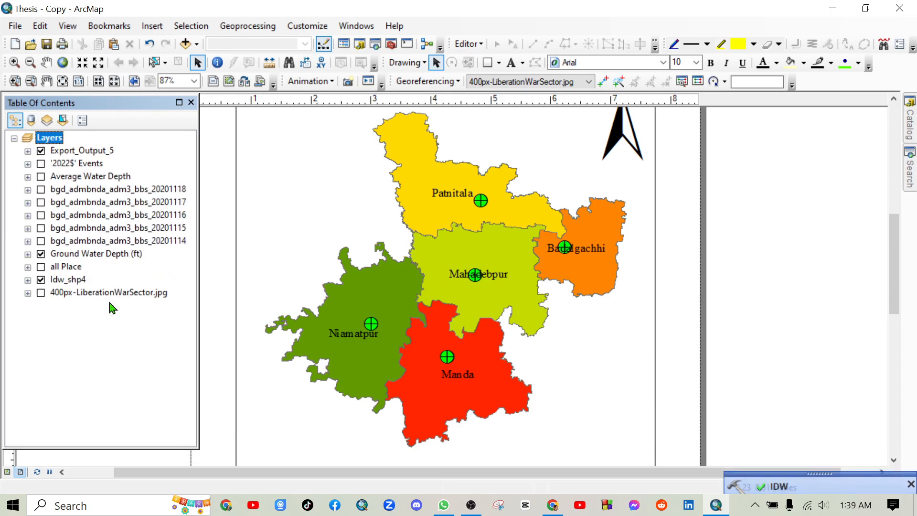
pyautogui.click(40, 253)
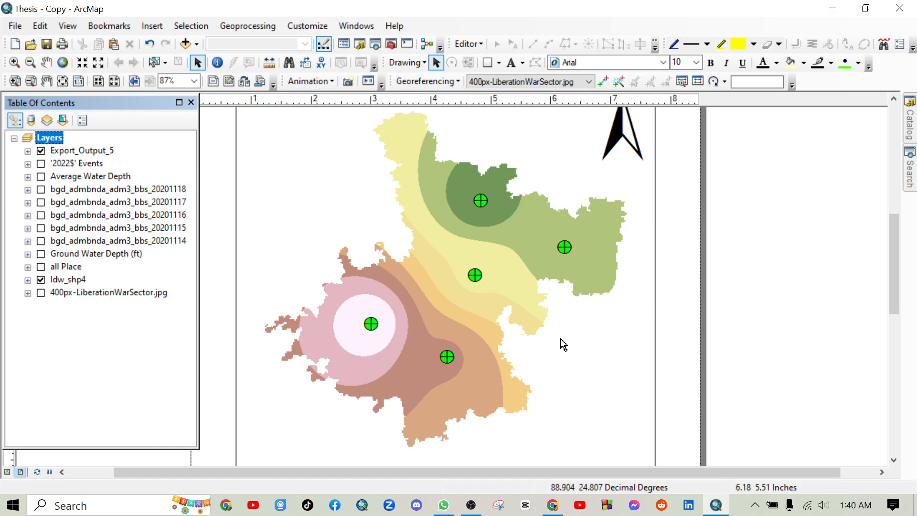
# Search for "contour" and open the Contour (Spatial Analyst) tool.
pyautogui.click(374, 43)
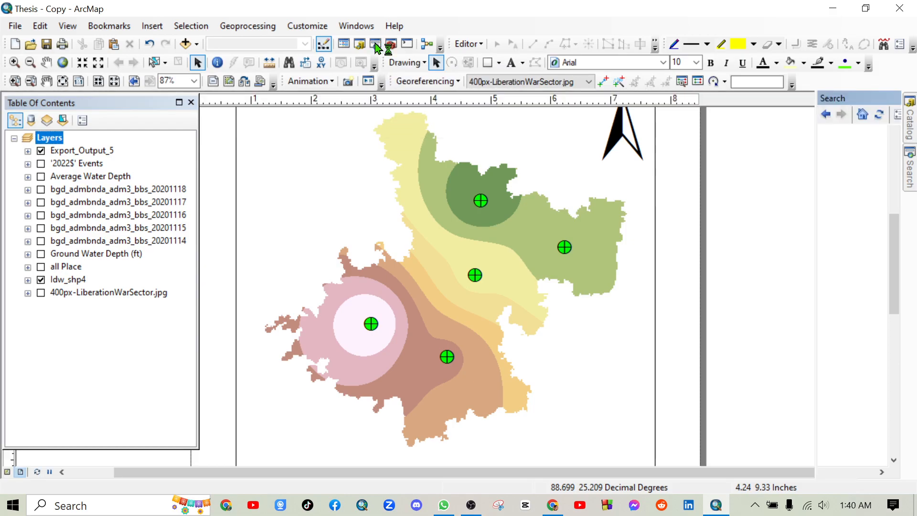
pyautogui.write('contour')
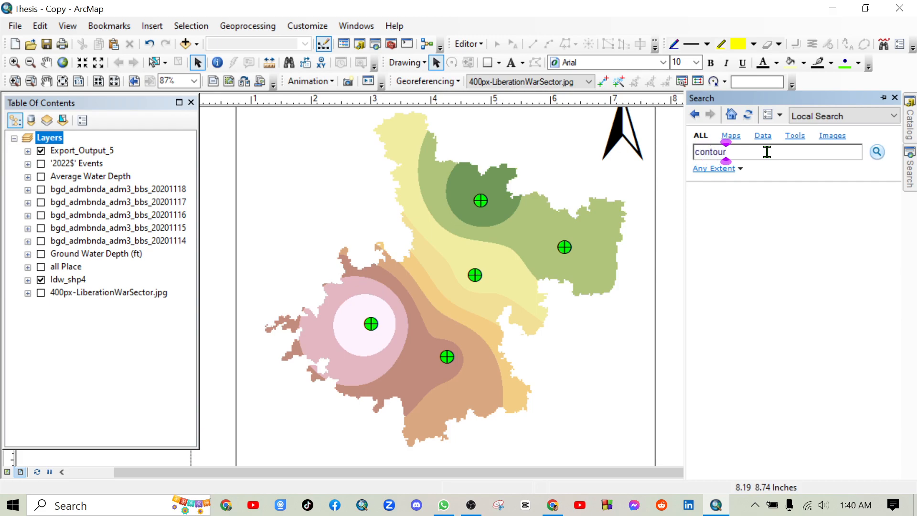
pyautogui.press('Return')
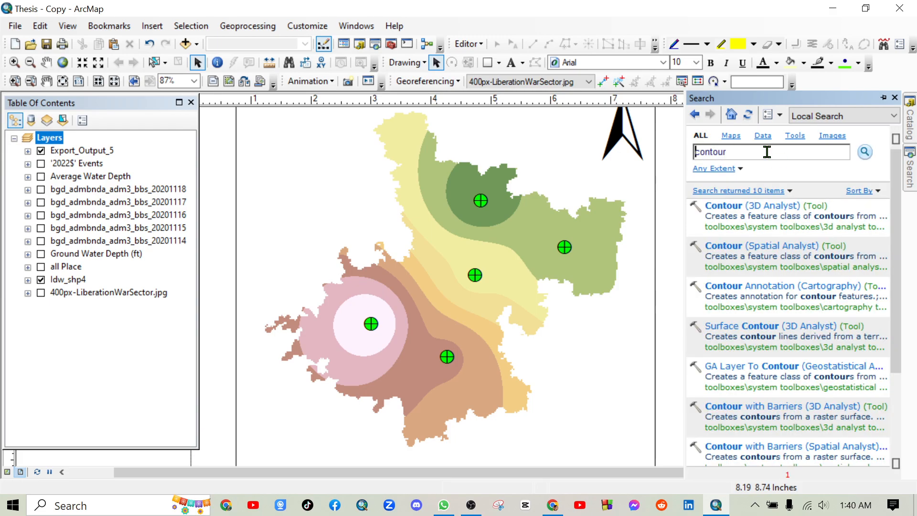
pyautogui.click(787, 245)
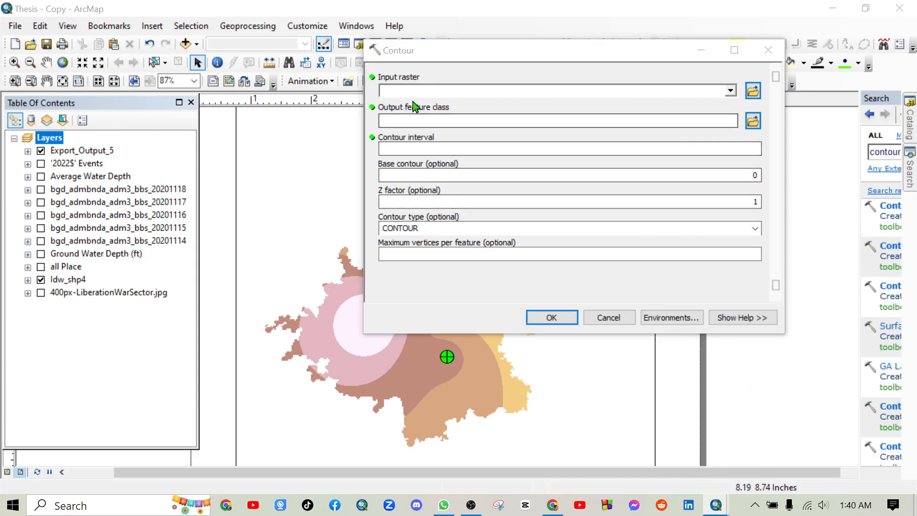
# Set the Contour tool's input raster to Idw_shp4 and fill in the contour interval.
pyautogui.click(728, 91)
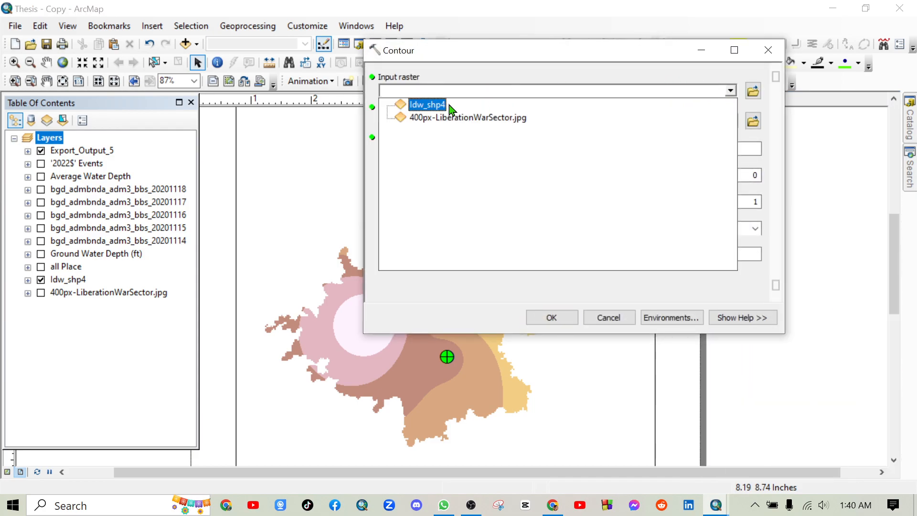
pyautogui.click(436, 106)
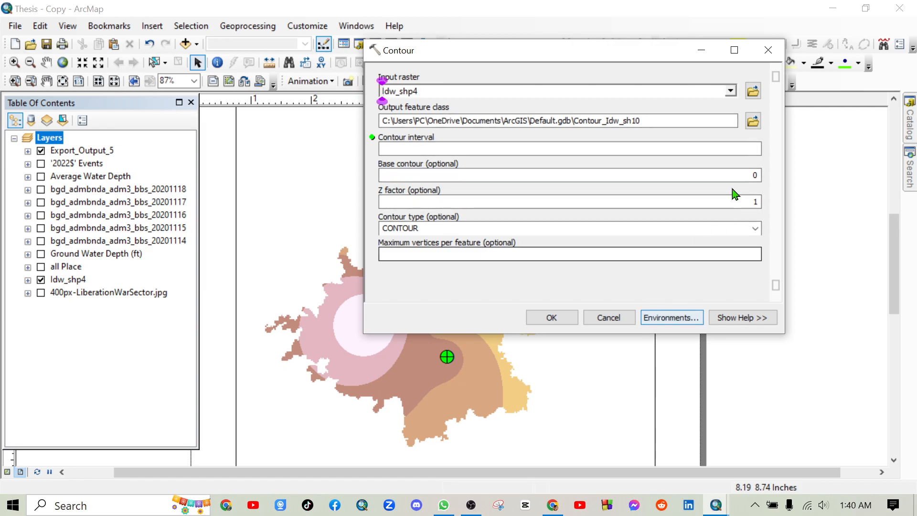
pyautogui.click(710, 150)
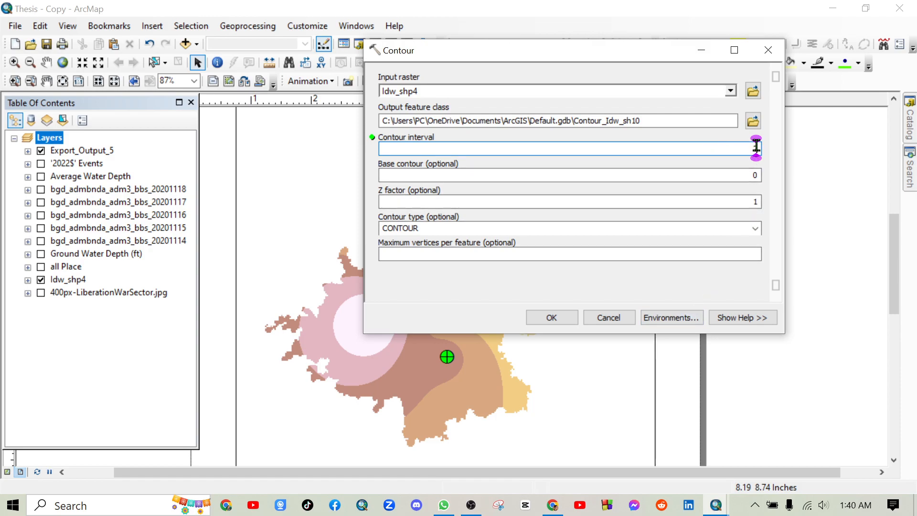
# In the Contour tool's environment settings, set the processing extent to Same as layer Idw_shp4.
pyautogui.click(654, 315)
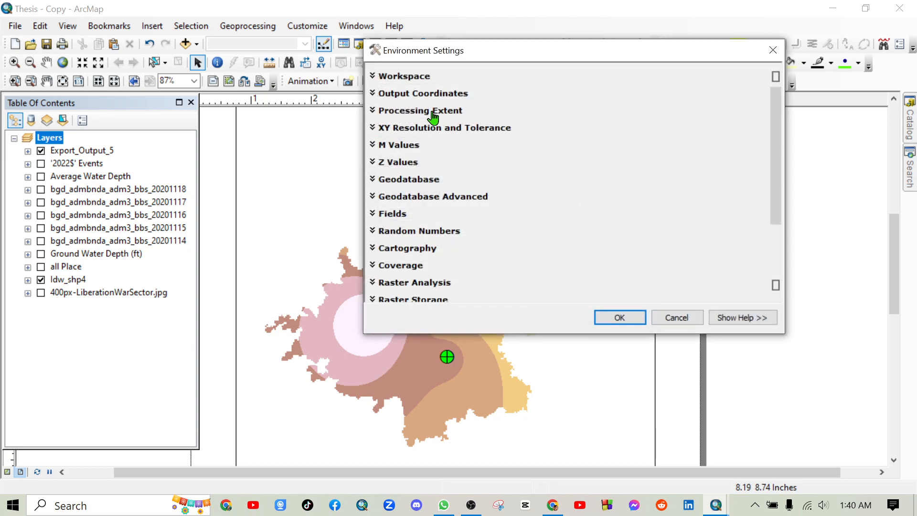
pyautogui.click(442, 111)
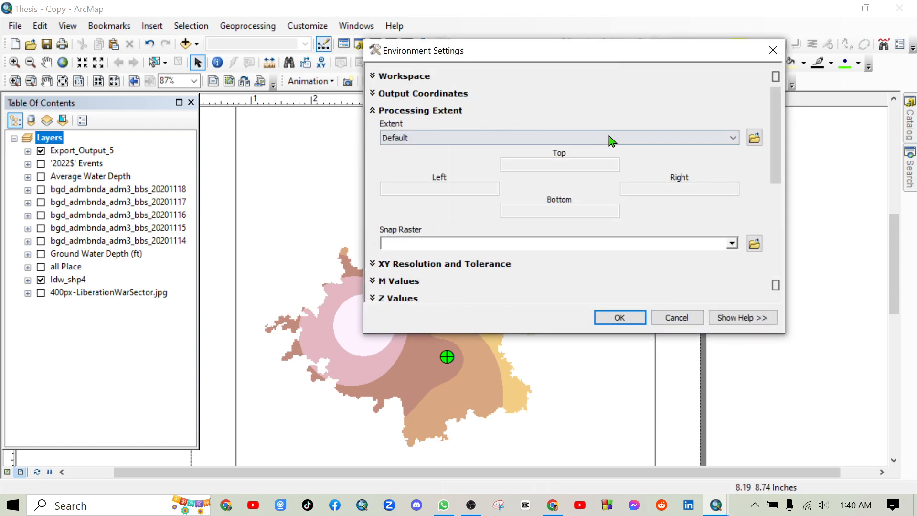
pyautogui.click(725, 142)
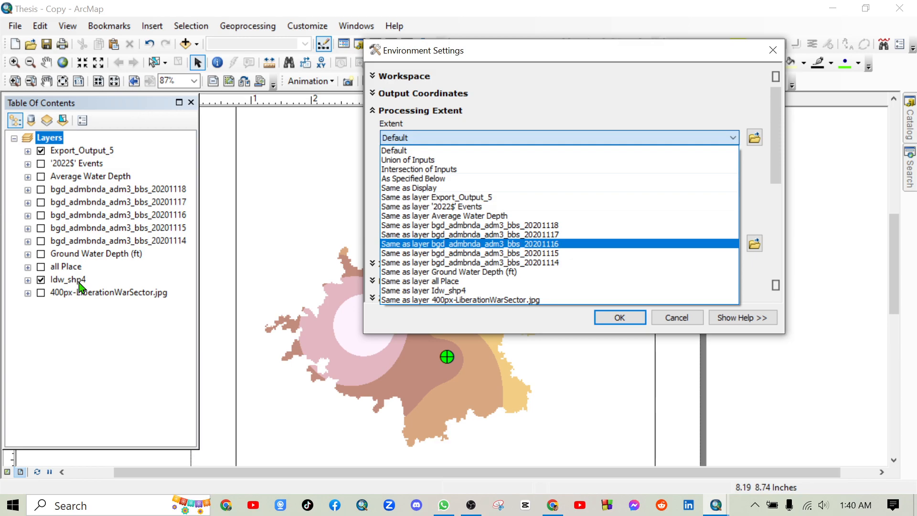
pyautogui.click(471, 291)
# Clear the cell size projection method in the Raster Analysis environment settings.
pyautogui.scroll(-6, 557, 252)
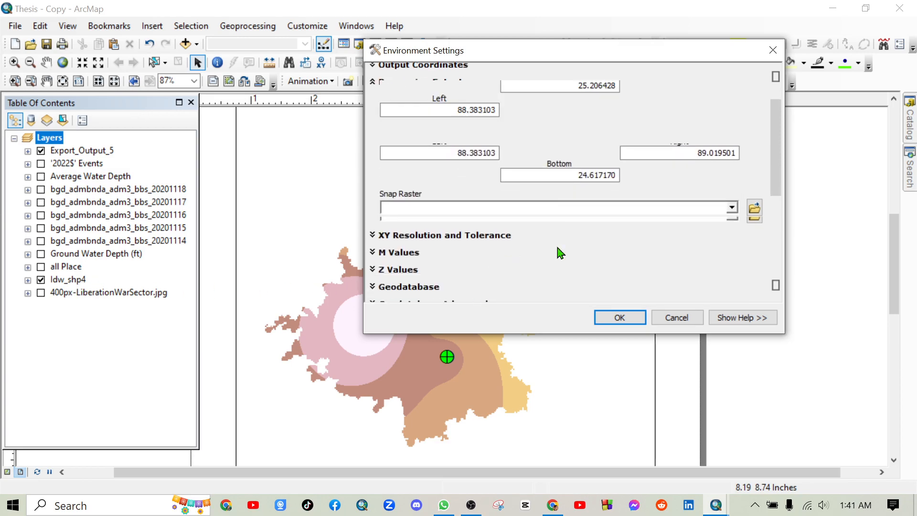
pyautogui.click(441, 205)
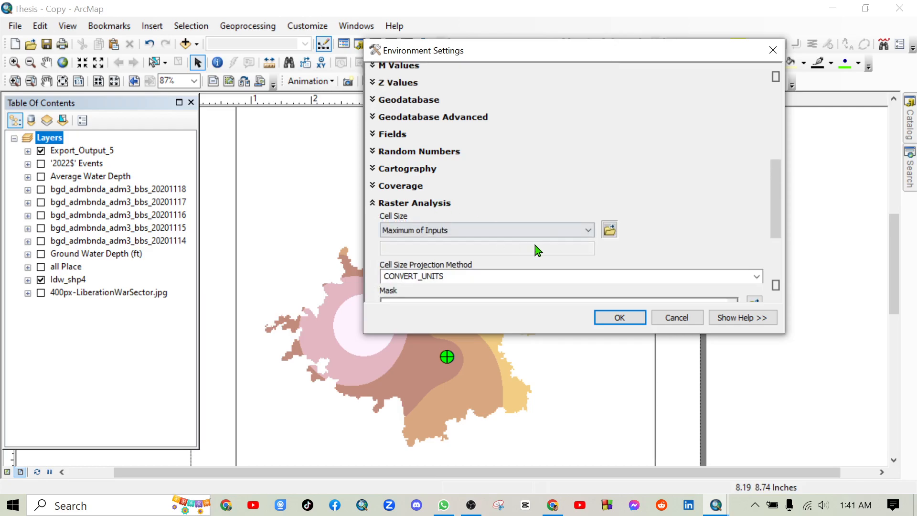
pyautogui.scroll(-3, 535, 245)
pyautogui.moveTo(466, 240); pyautogui.dragTo(323, 235)
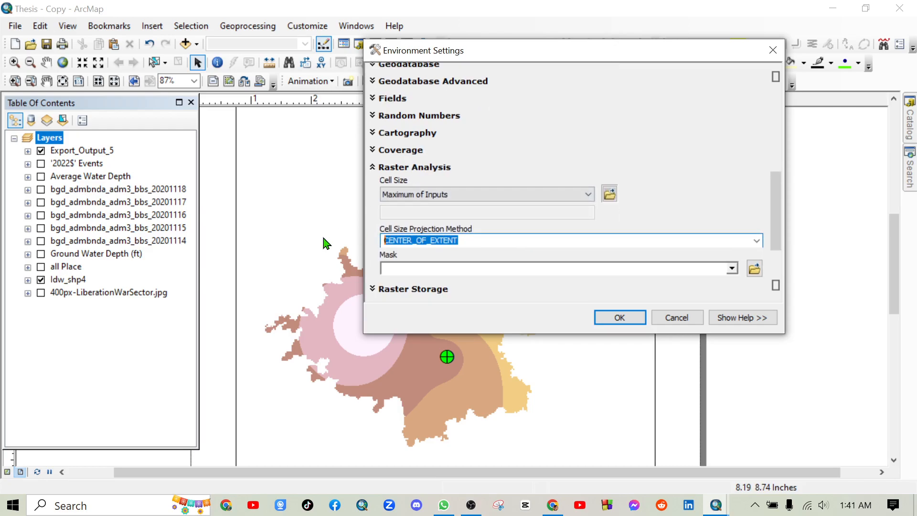
pyautogui.press('BackSpace')
# Set the raster analysis mask to Idw_shp4 and run the Contour tool.
pyautogui.click(738, 268)
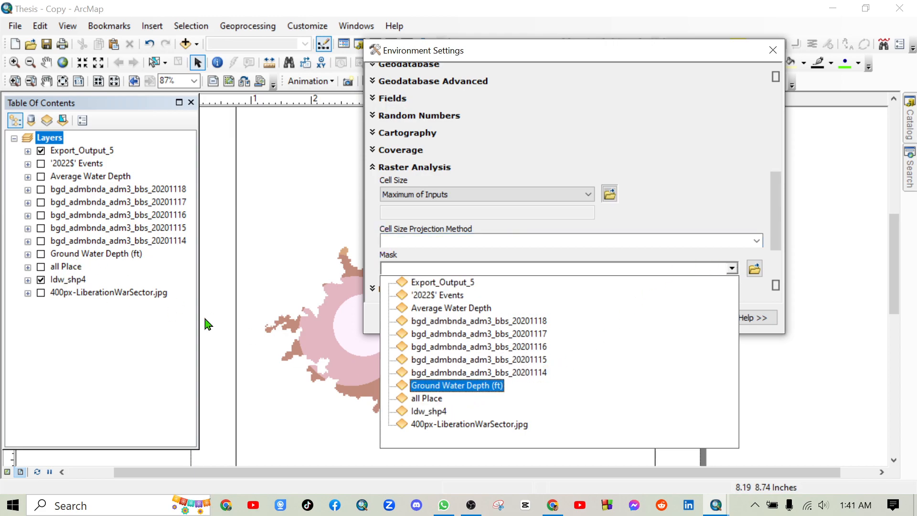
pyautogui.click(423, 410)
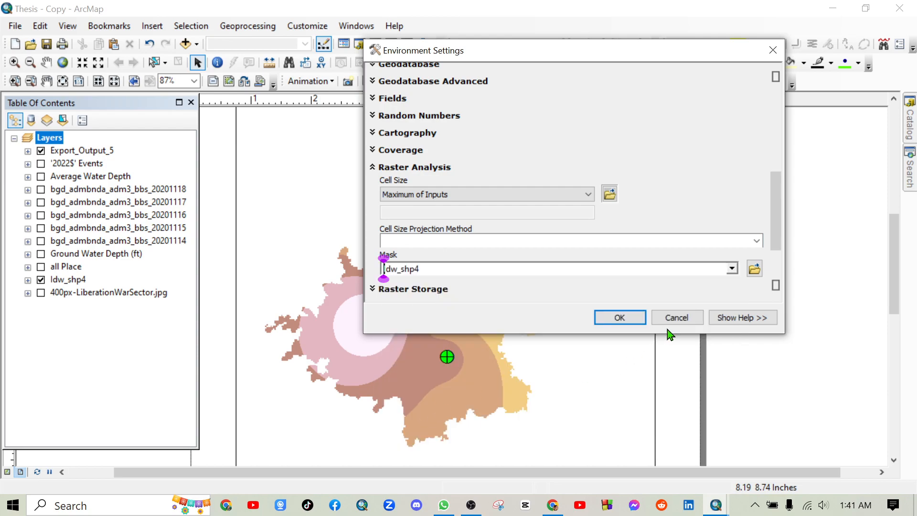
pyautogui.click(625, 316)
pyautogui.click(557, 314)
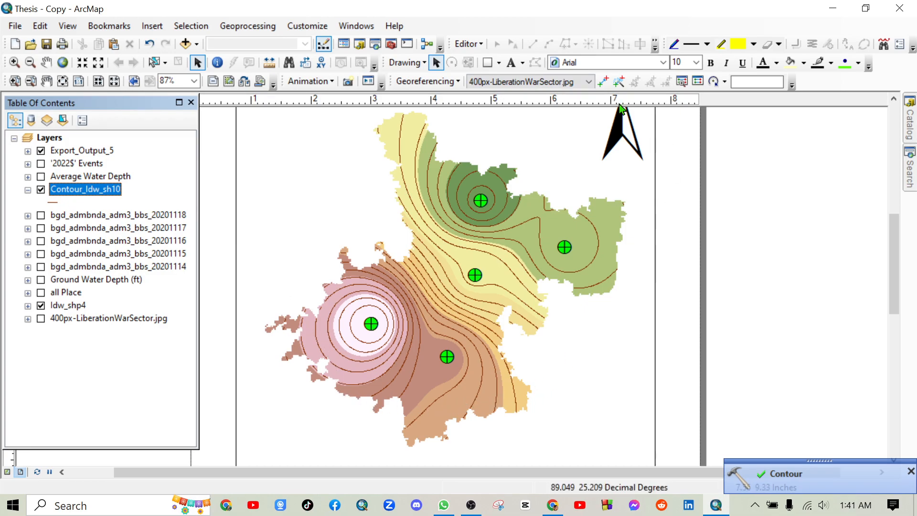
# Change the line colour of the Contour_Idw_sh10 layer to bright blue.
pyautogui.click(56, 206)
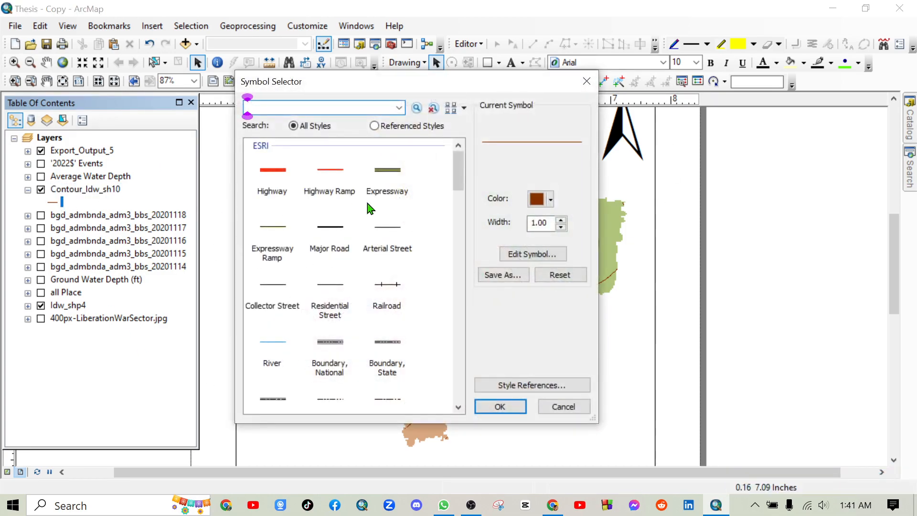
pyautogui.click(548, 200)
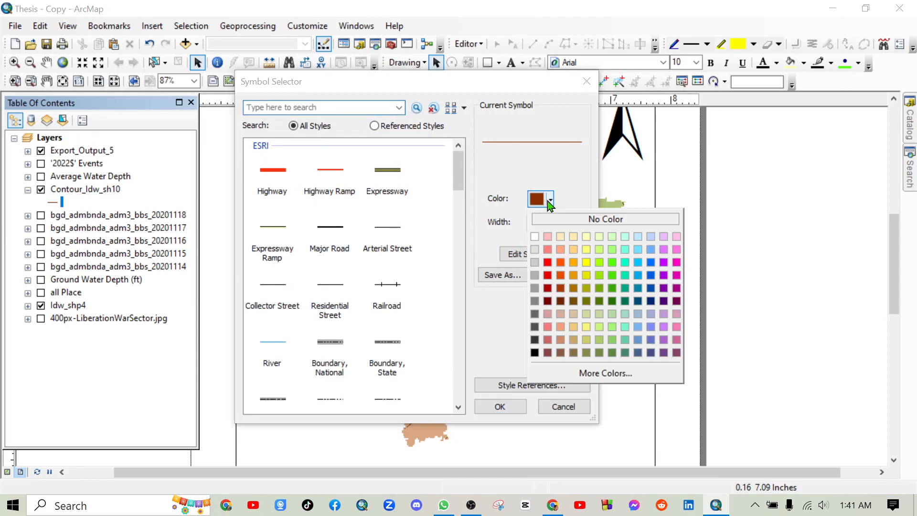
pyautogui.click(650, 269)
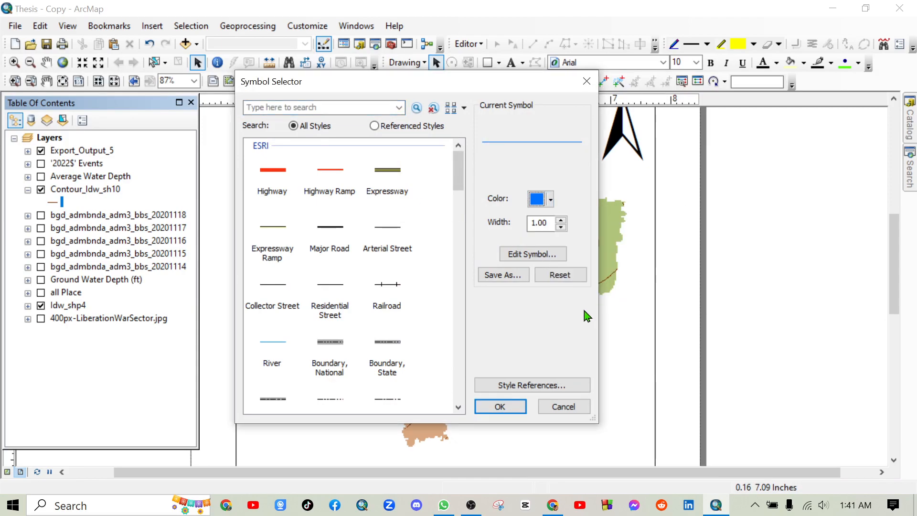
pyautogui.click(510, 406)
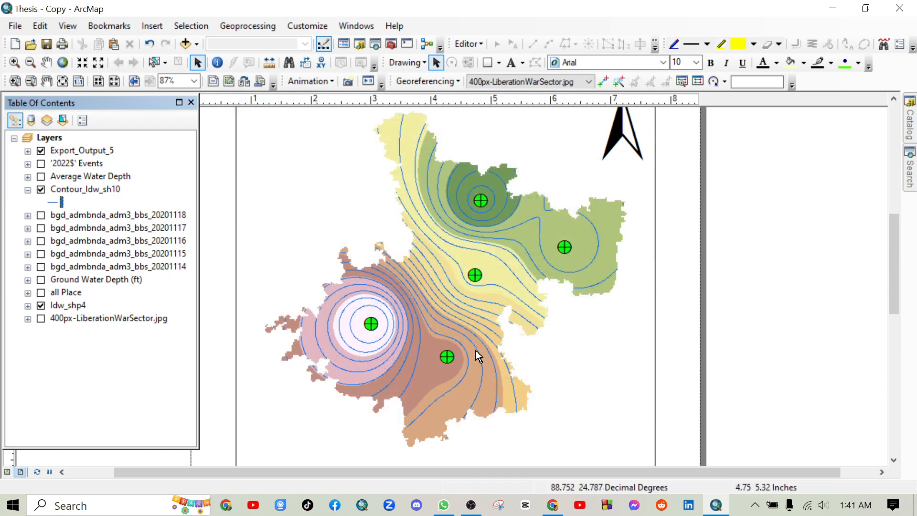
# Change the line symbol of the Contour_Idw_sh10 layer to a slightly darker blue.
pyautogui.click(54, 203)
pyautogui.click(549, 199)
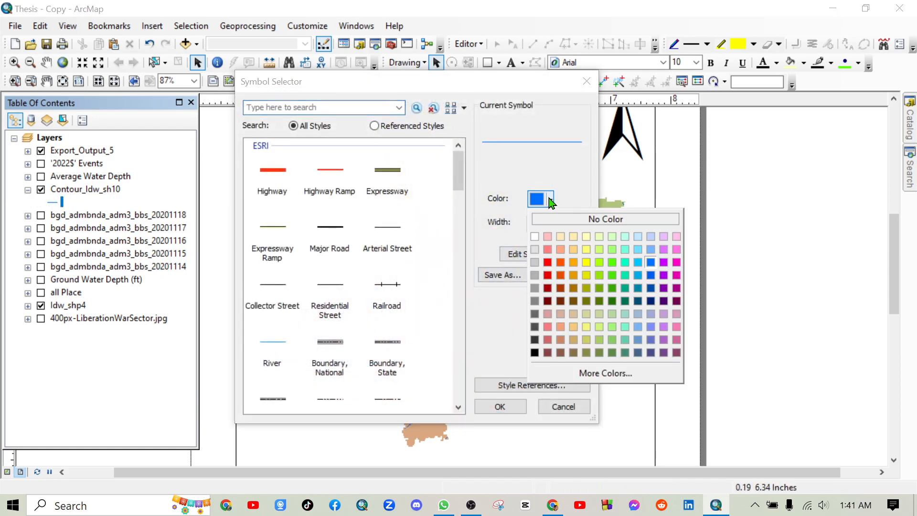
pyautogui.click(654, 276)
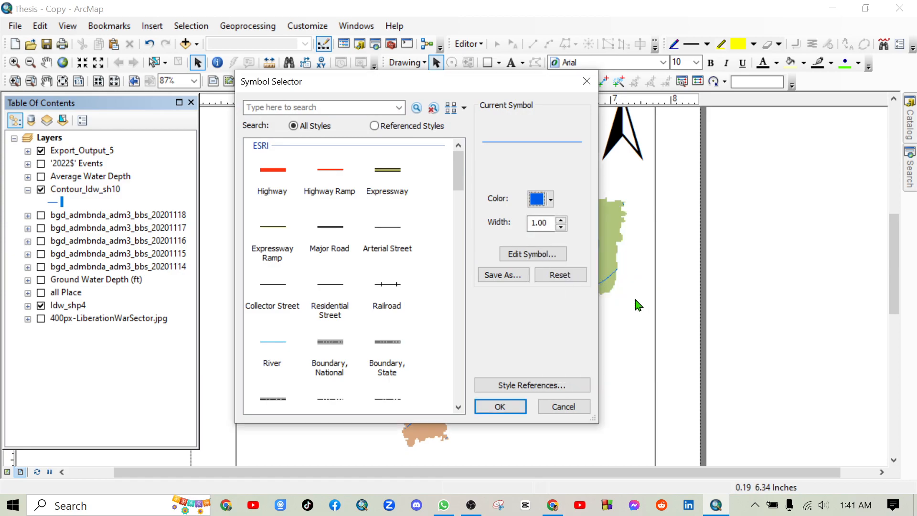
pyautogui.click(511, 405)
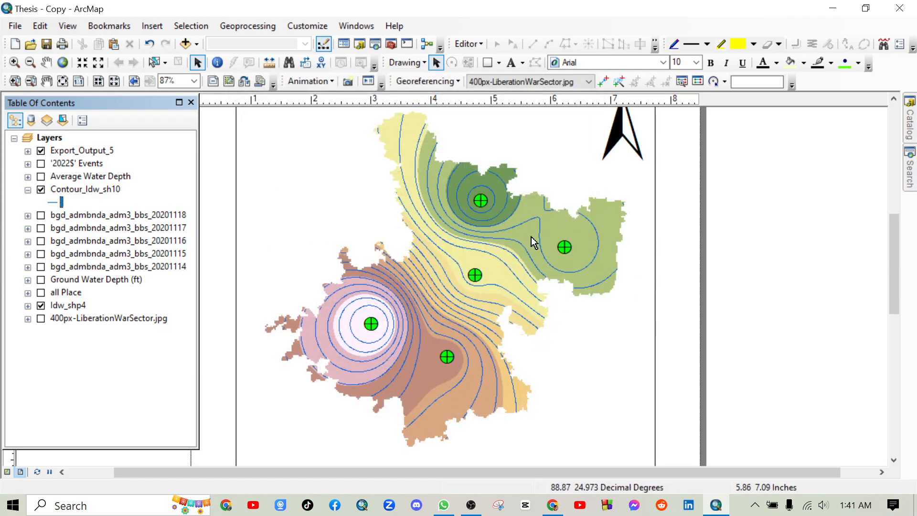
# Label the features of the Contour_Idw_sh10 layer and set the label font size to 15.
pyautogui.rightClick(91, 191)
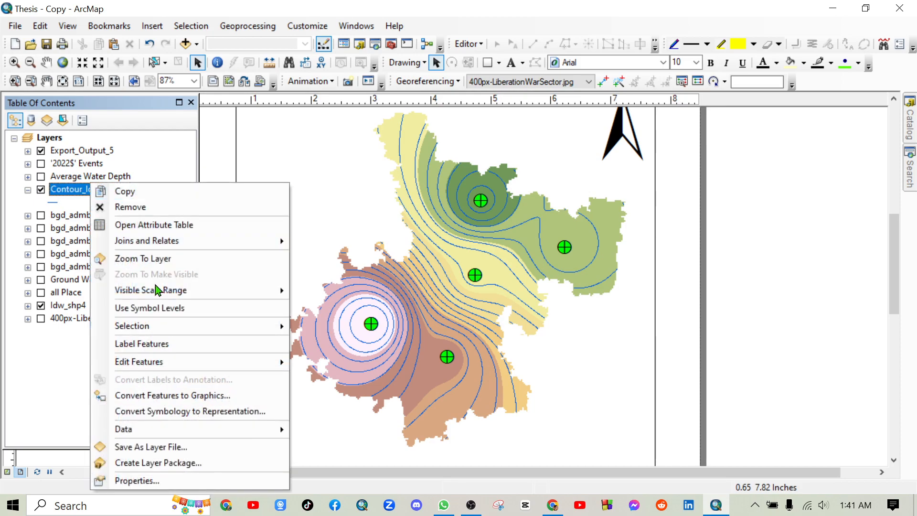
pyautogui.click(167, 356)
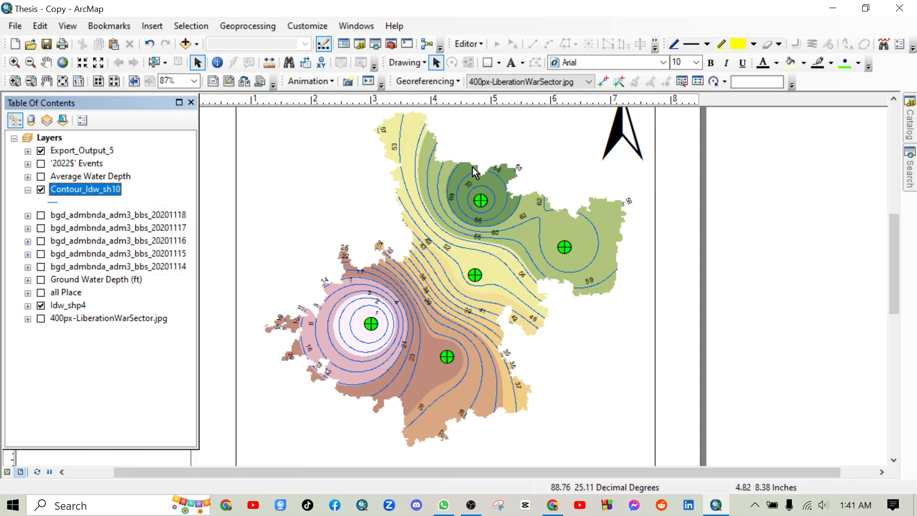
pyautogui.rightClick(91, 193)
pyautogui.click(145, 479)
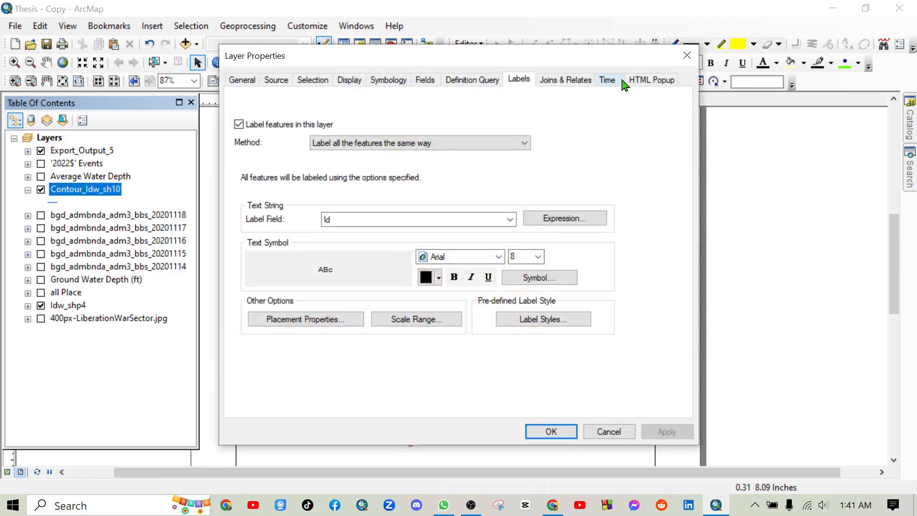
pyautogui.doubleClick(524, 257)
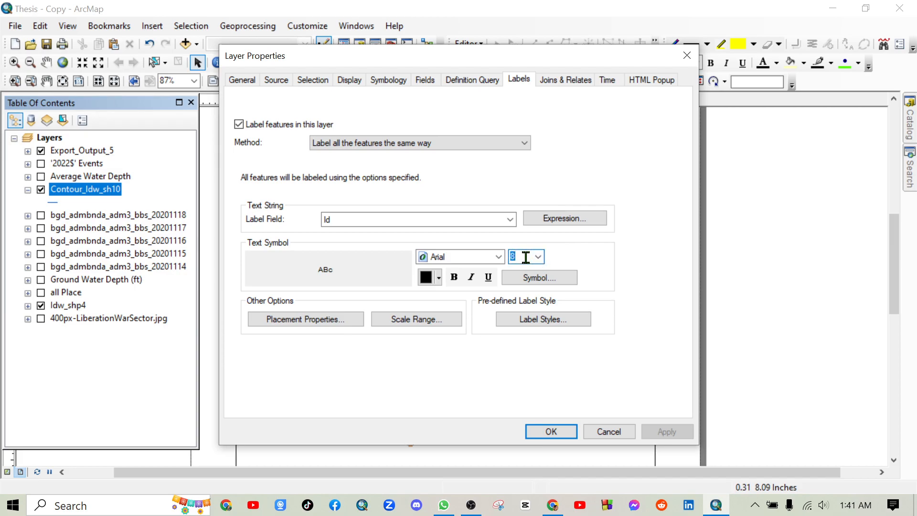
pyautogui.write('15')
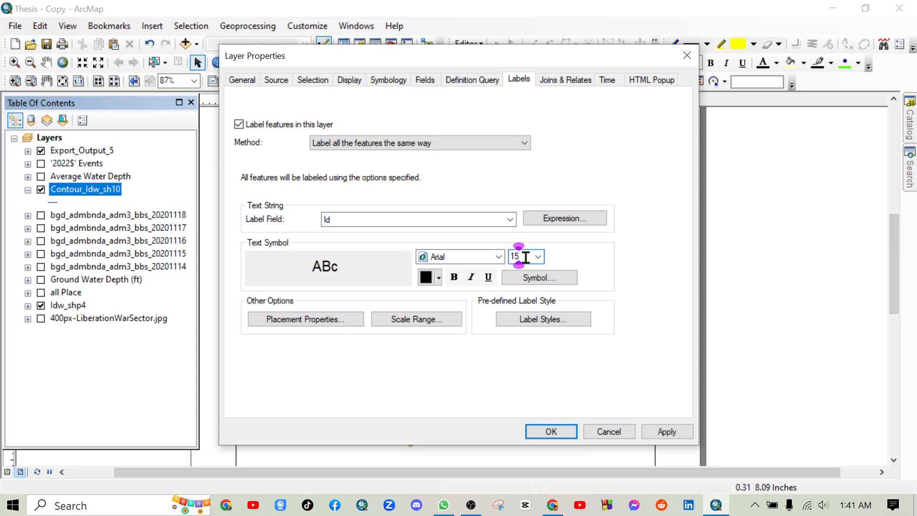
pyautogui.click(689, 436)
pyautogui.click(568, 432)
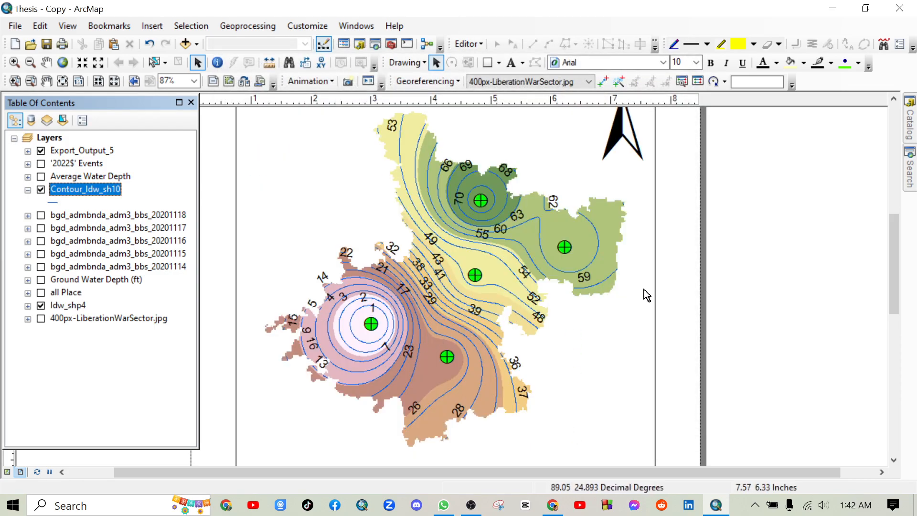
# Insert a legend for Export_Output_5, Contour_Idw_sh10 and Idw_shp4 with default settings and place it in the lower-right corner of the map frame.
pyautogui.scroll(3, 647, 296)
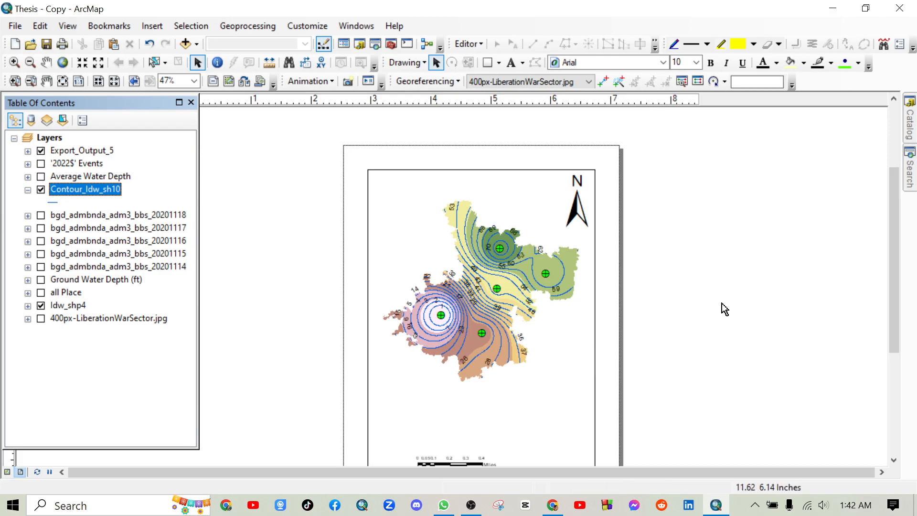
pyautogui.scroll(1, 743, 317)
pyautogui.moveTo(738, 310); pyautogui.dragTo(666, 259)
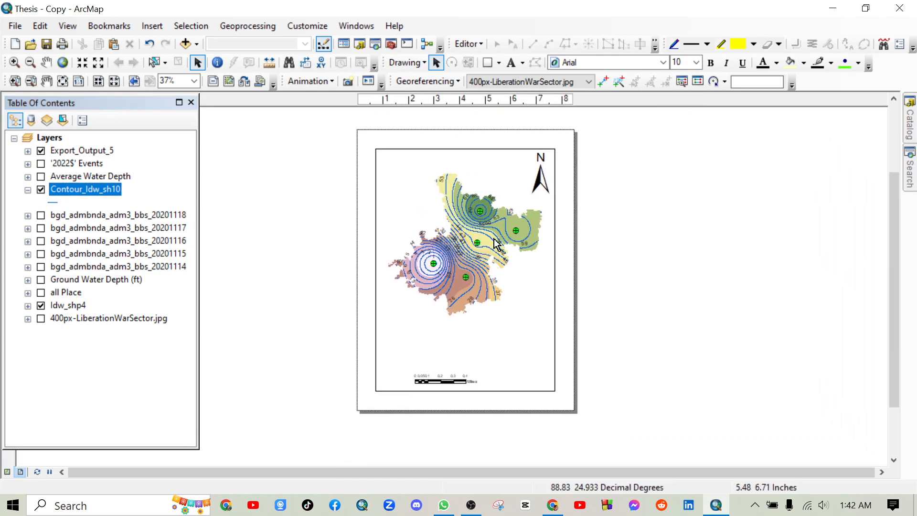
pyautogui.click(152, 25)
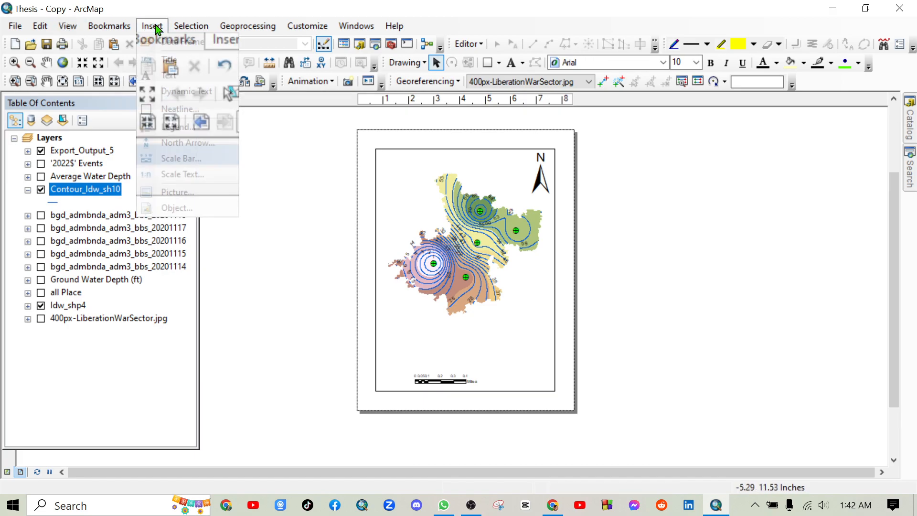
pyautogui.click(180, 127)
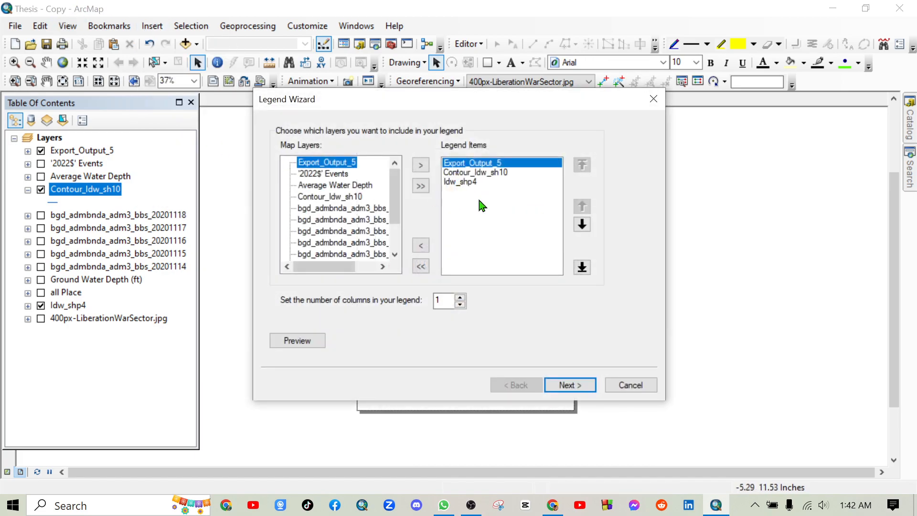
pyautogui.click(570, 384)
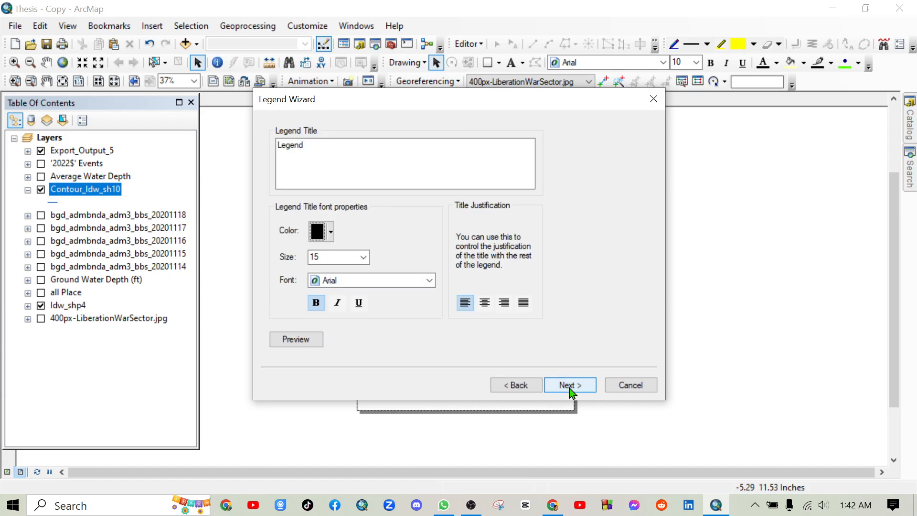
pyautogui.click(569, 385)
pyautogui.click(569, 385)
pyautogui.click(569, 385)
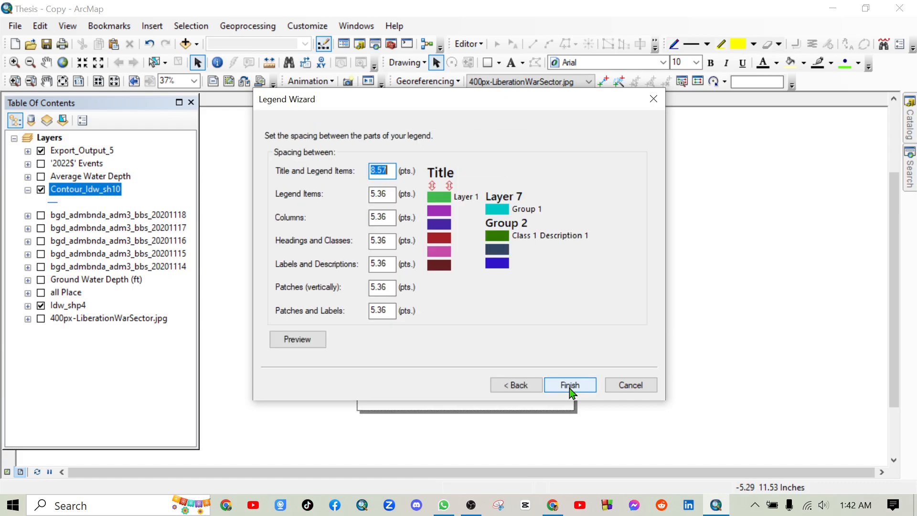
pyautogui.click(569, 385)
pyautogui.moveTo(371, 287); pyautogui.dragTo(513, 340)
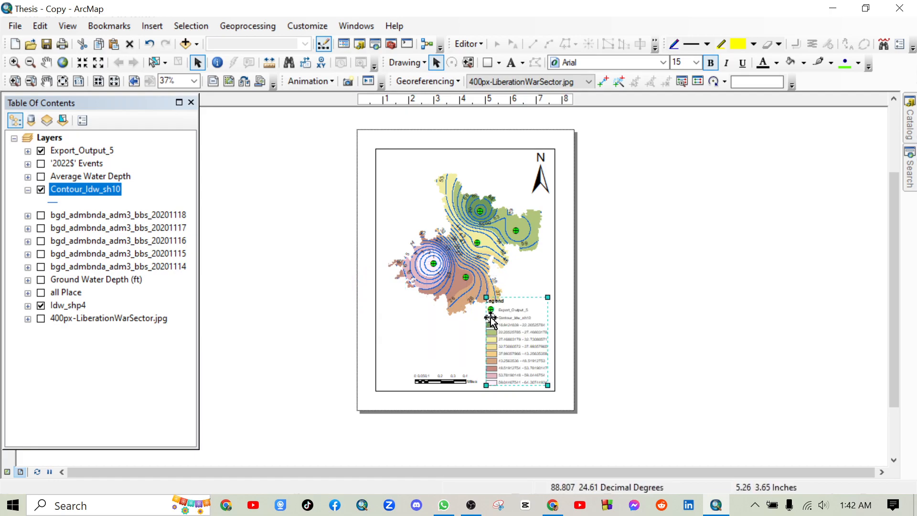
# Shrink the legend slightly from its upper-left corner so it clears the mapped area.
pyautogui.scroll(1, 506, 324)
pyautogui.scroll(-4, 506, 325)
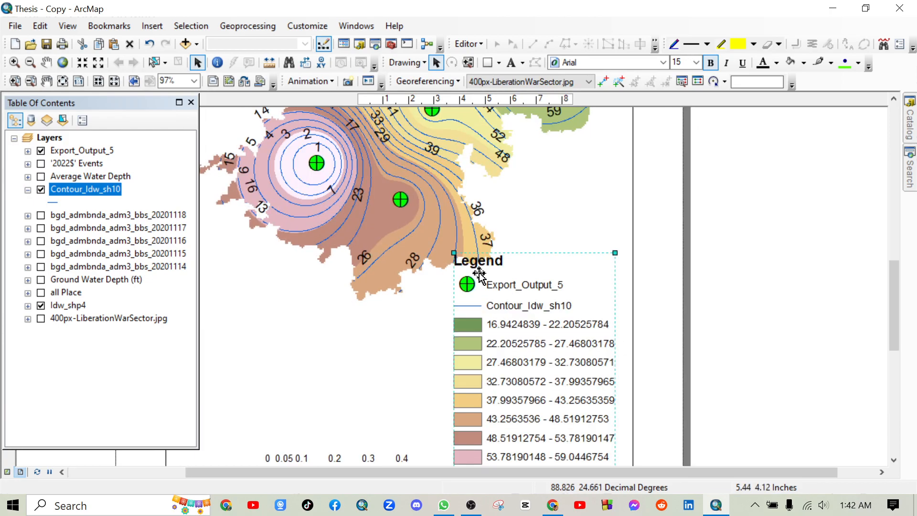
pyautogui.moveTo(455, 253); pyautogui.dragTo(468, 271)
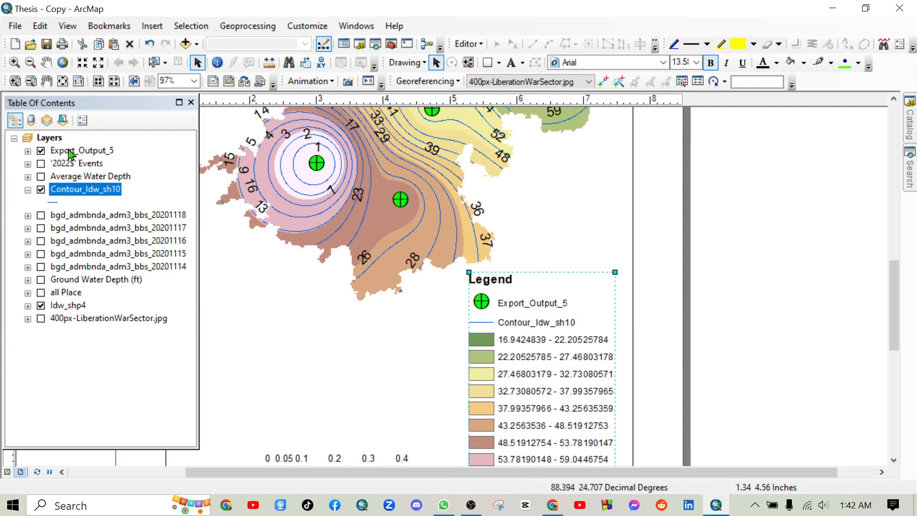
pyautogui.click(95, 151)
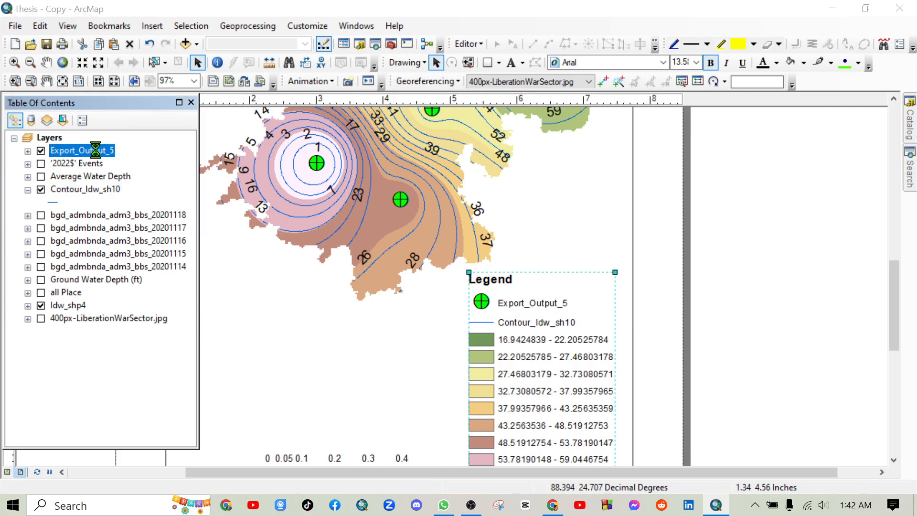
pyautogui.doubleClick(96, 150)
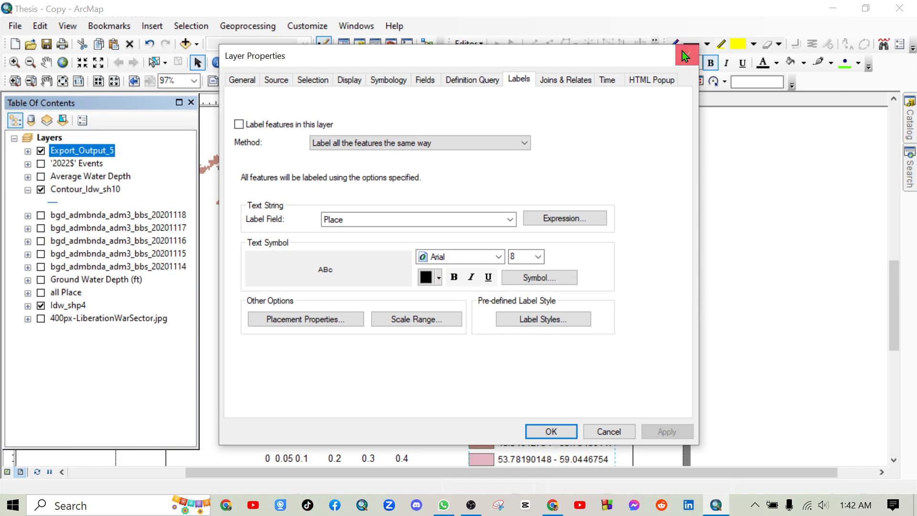
pyautogui.click(684, 56)
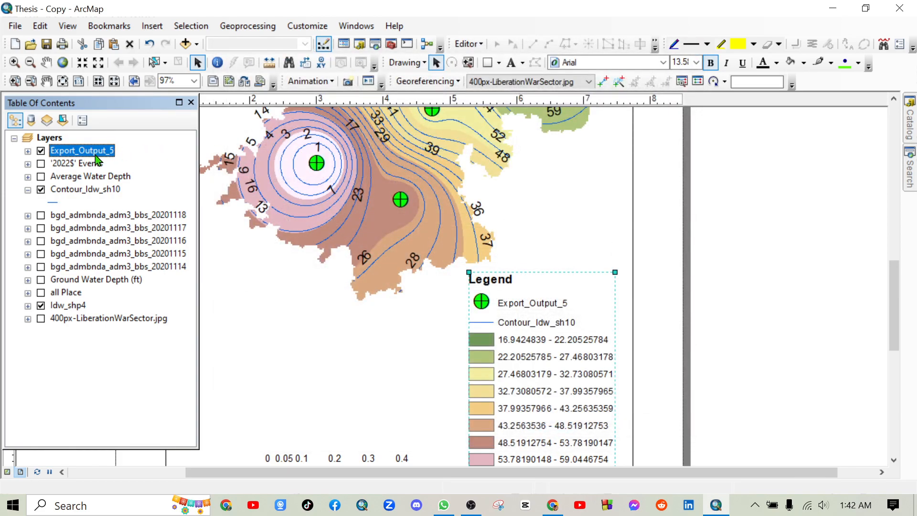
# Rename the Export_Output_5 layer as "5 Upazilas" and add an extra space after the 5.
pyautogui.click(101, 390)
pyautogui.click(82, 150)
pyautogui.click(82, 151)
pyautogui.write('5')
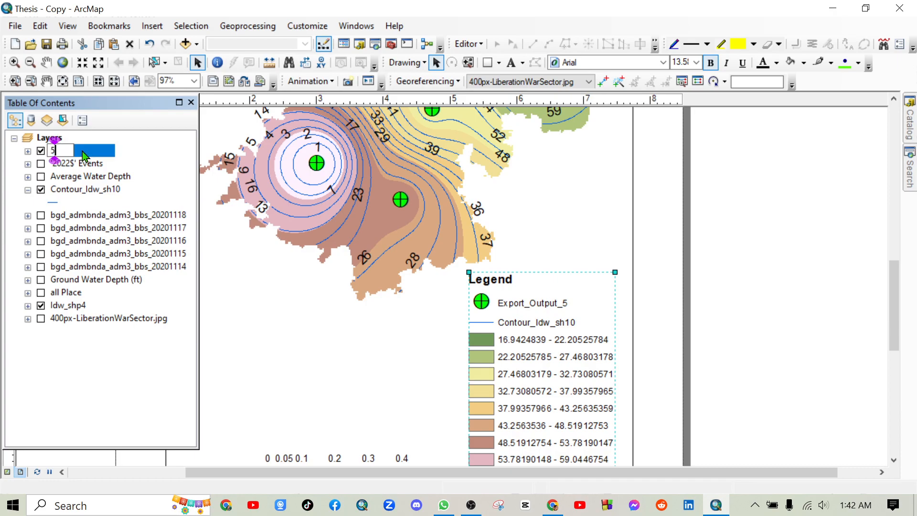
pyautogui.write(' Upa')
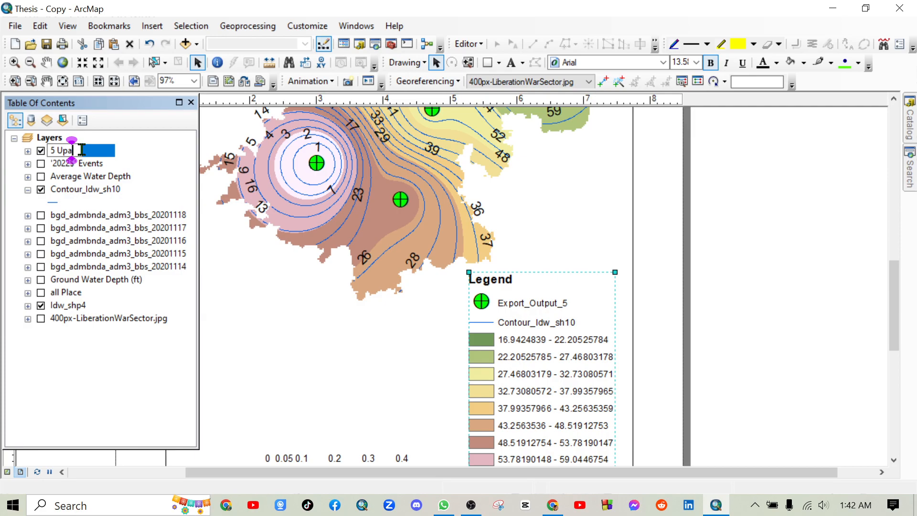
pyautogui.write('zilas')
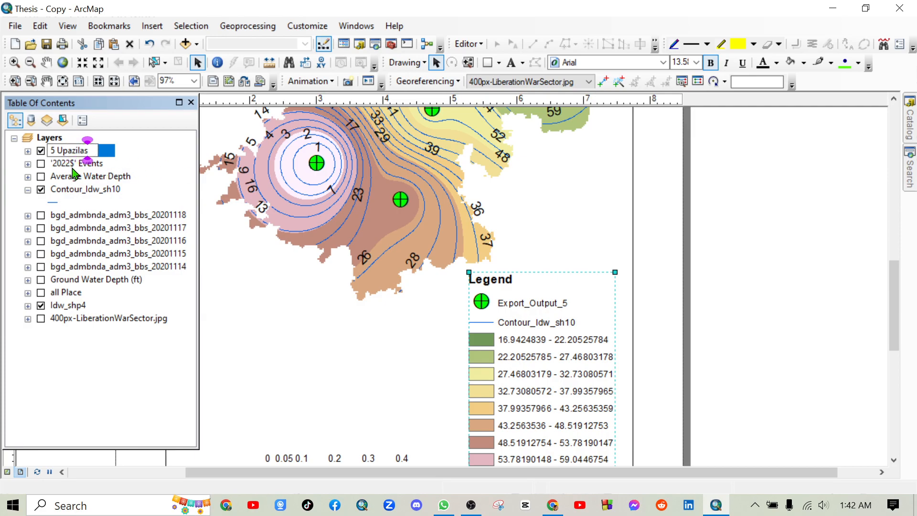
pyautogui.press('Return')
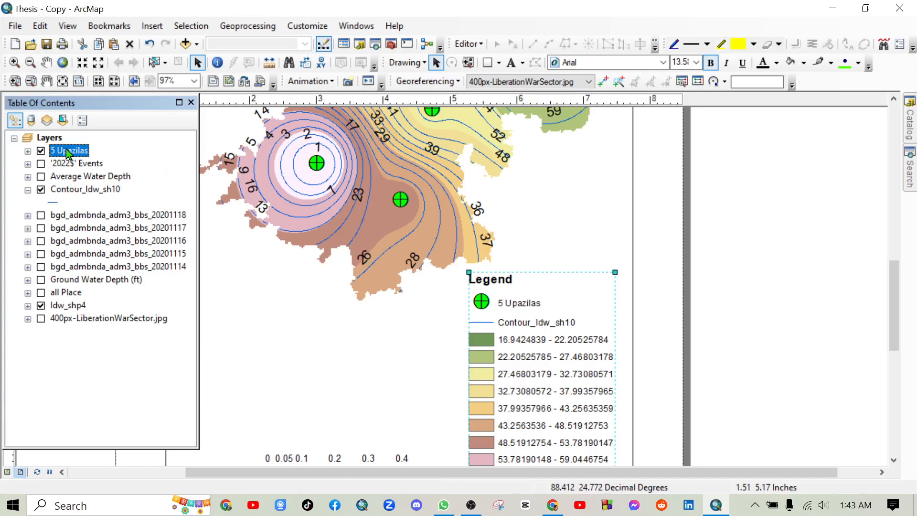
pyautogui.click(60, 151)
pyautogui.click(52, 150)
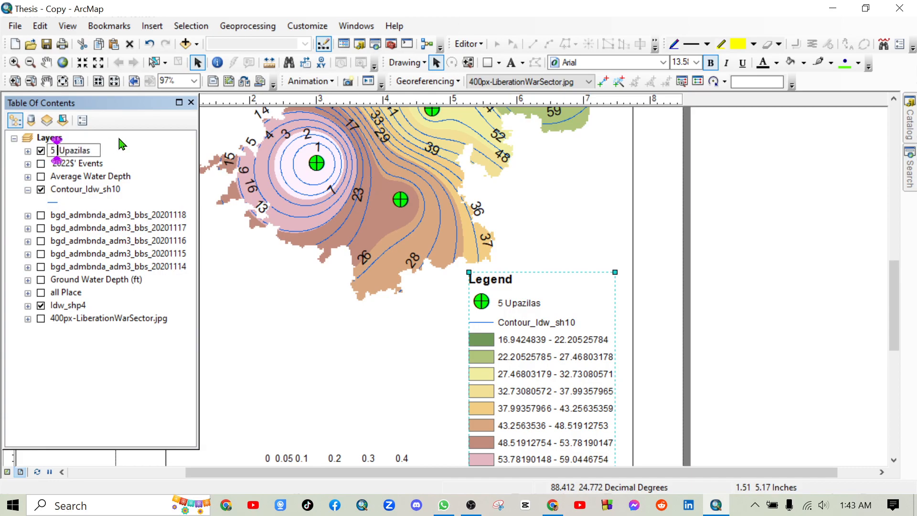
pyautogui.press('Return')
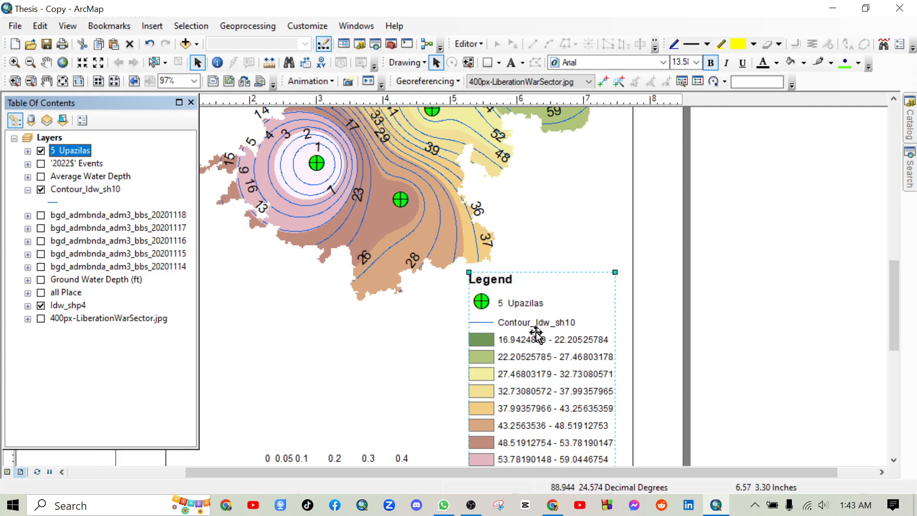
# Rename the Contour_Idw_sh10 layer as "2022 GW level contour for avg. depths".
pyautogui.click(106, 194)
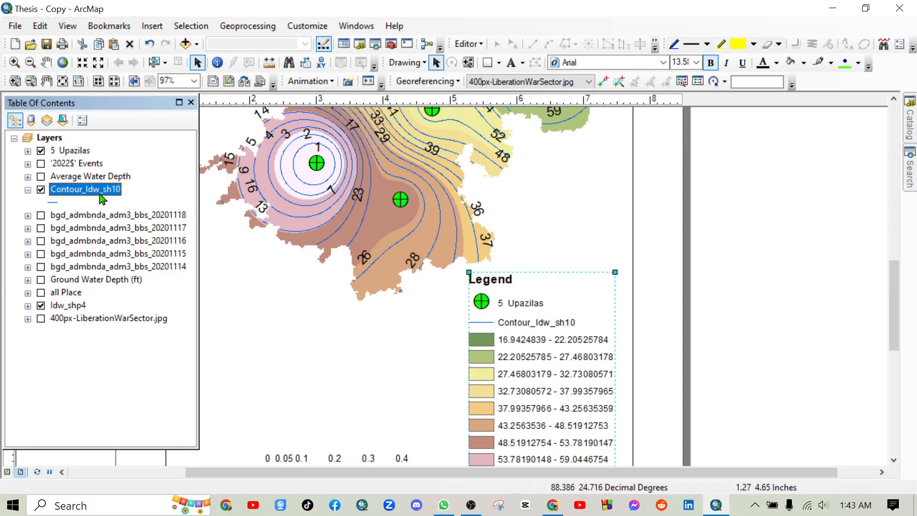
pyautogui.click(95, 190)
pyautogui.write('2022')
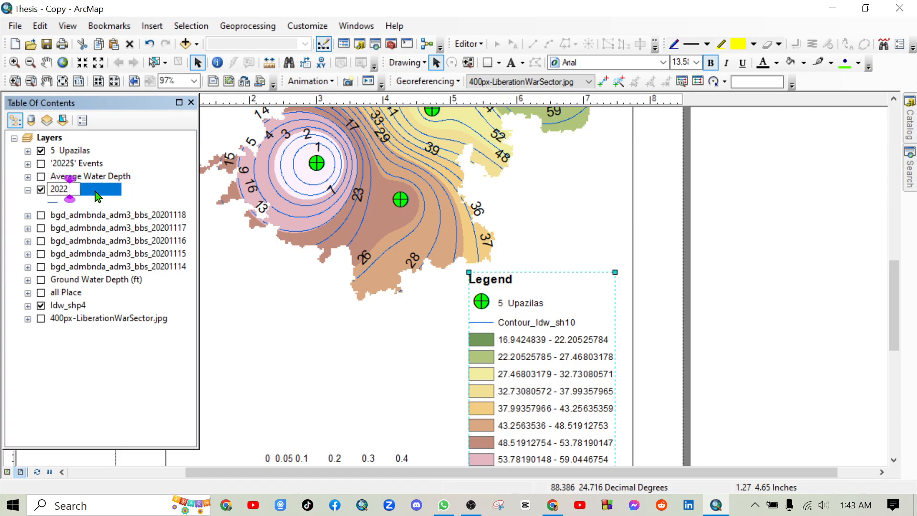
pyautogui.write(' GW level contour ')
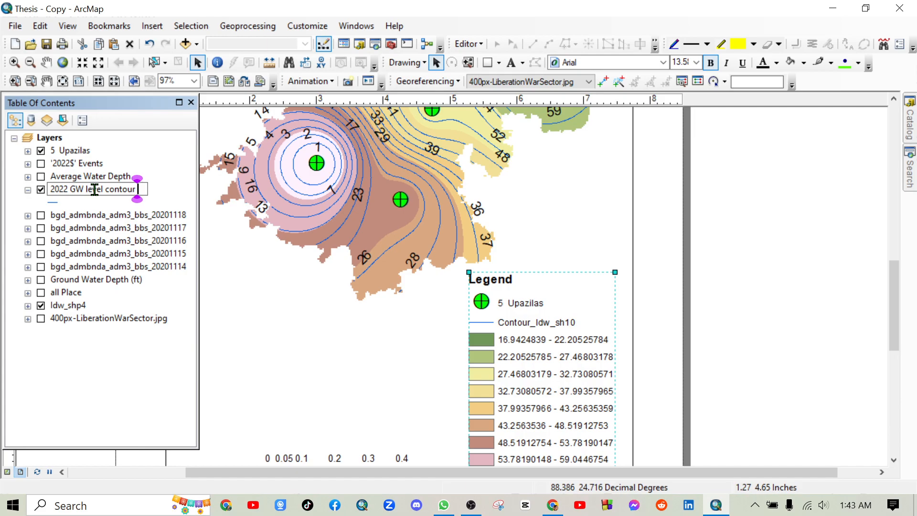
pyautogui.write('for ')
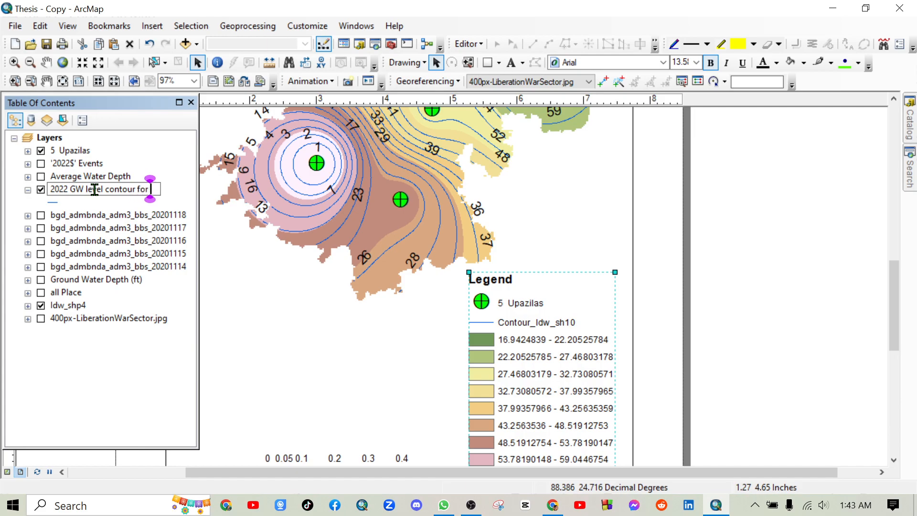
pyautogui.write('avg. depth')
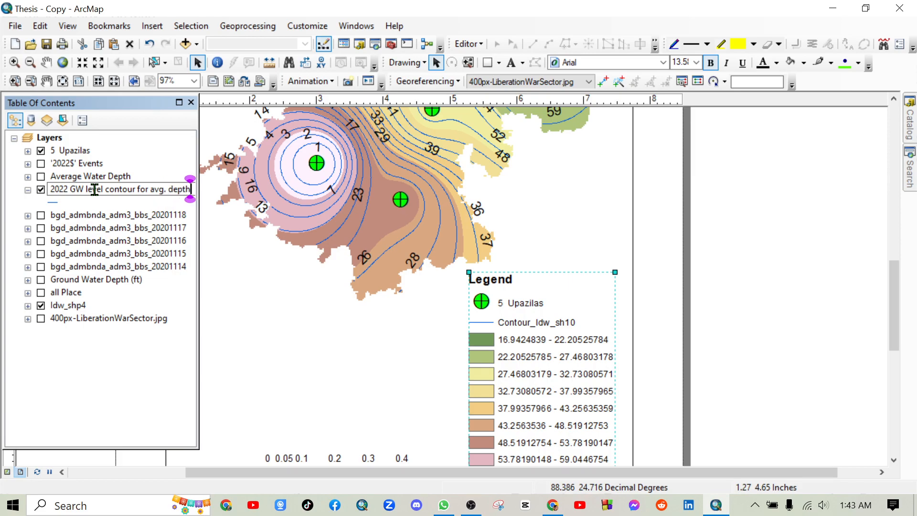
pyautogui.write('s')
pyautogui.press('Return')
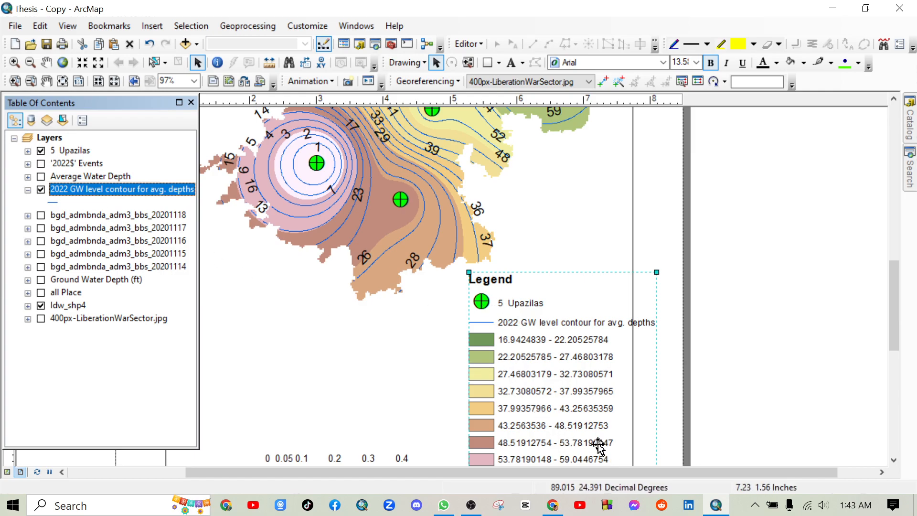
# Move the legend left so it fits inside the map frame, and shift the scale bar slightly left to make room.
pyautogui.scroll(-4, 603, 448)
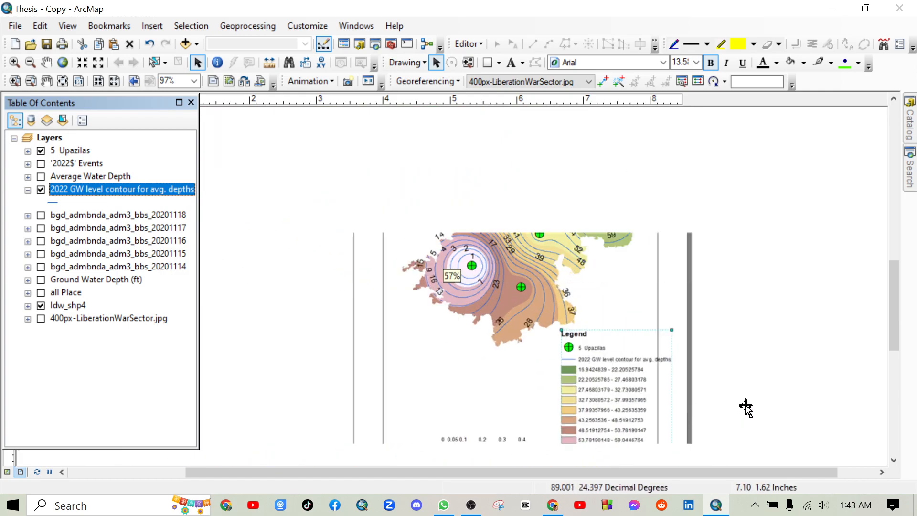
pyautogui.moveTo(771, 421); pyautogui.dragTo(764, 342)
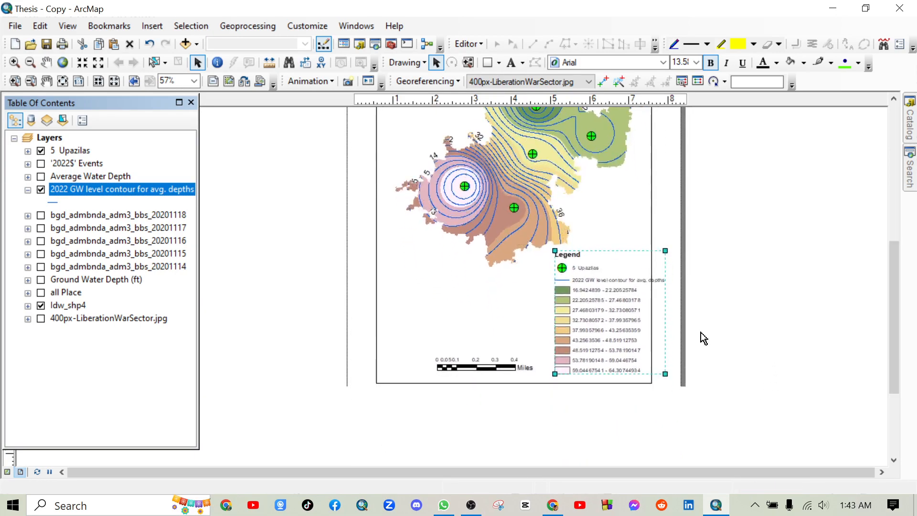
pyautogui.click(506, 371)
pyautogui.moveTo(506, 372); pyautogui.dragTo(471, 368)
pyautogui.click(604, 330)
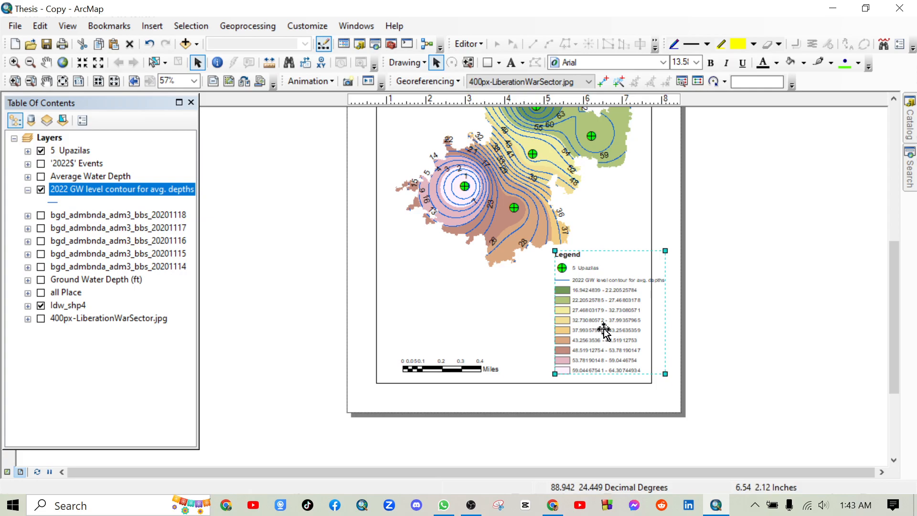
pyautogui.moveTo(604, 330); pyautogui.dragTo(583, 331)
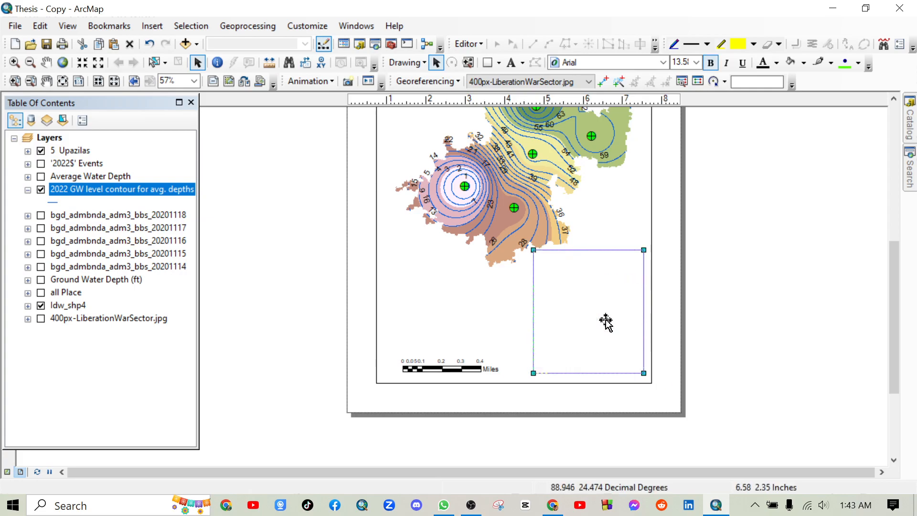
pyautogui.click(744, 289)
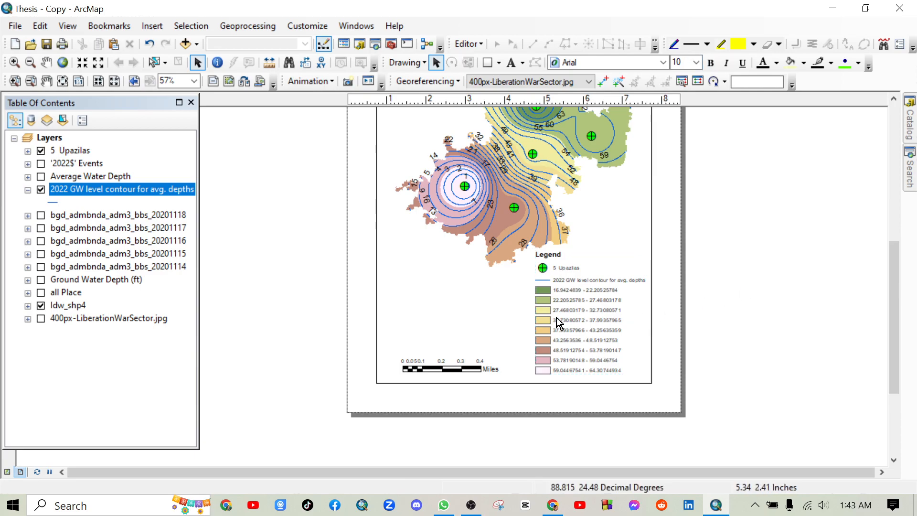
pyautogui.moveTo(464, 365); pyautogui.dragTo(484, 365)
pyautogui.click(733, 311)
# Pan the mapped area slightly up and left within the map frame, away from the legend.
pyautogui.scroll(-5, 647, 236)
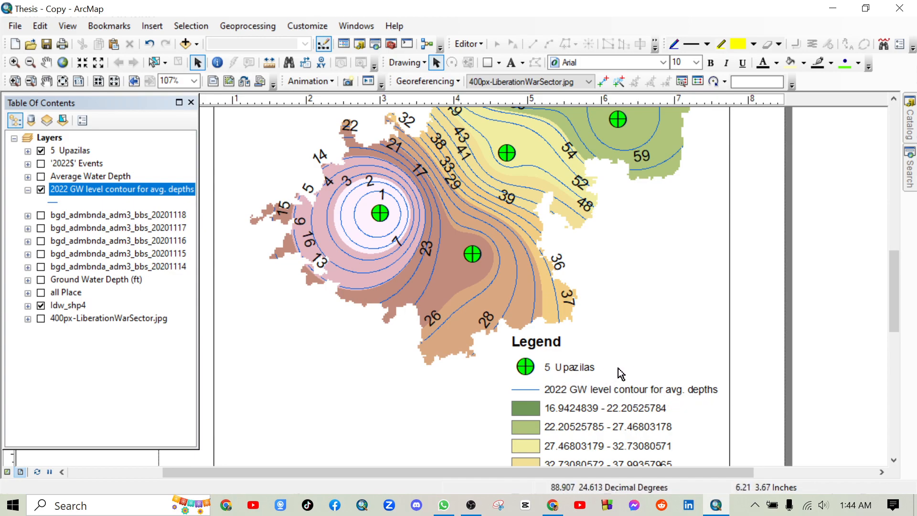
pyautogui.scroll(1, 637, 366)
pyautogui.scroll(1, 637, 365)
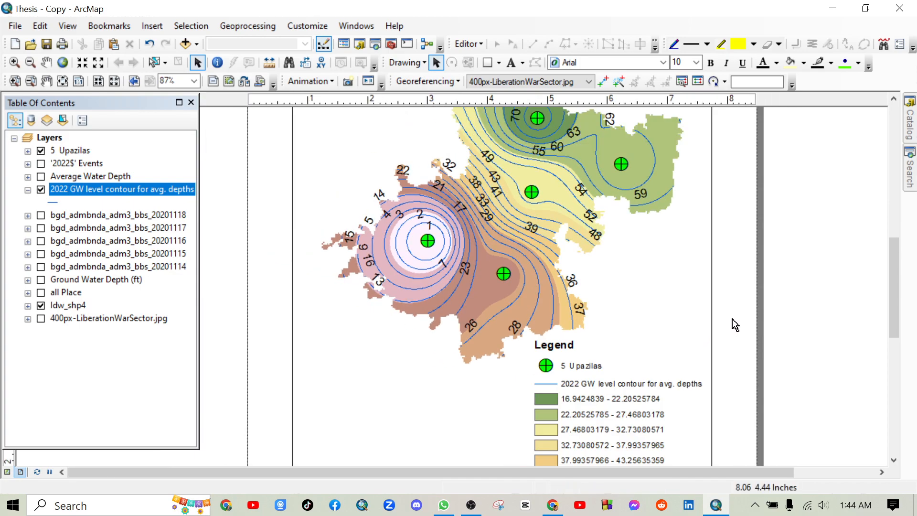
pyautogui.moveTo(820, 252); pyautogui.dragTo(816, 278)
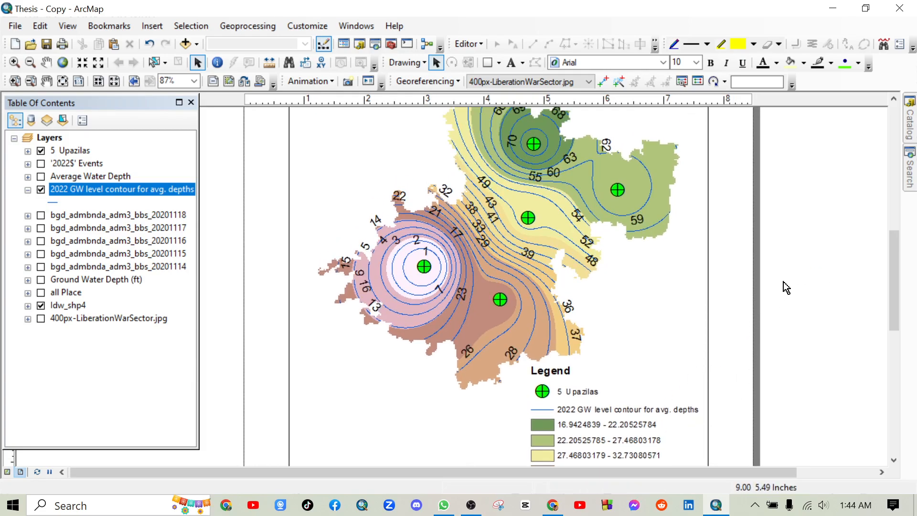
pyautogui.scroll(2, 764, 258)
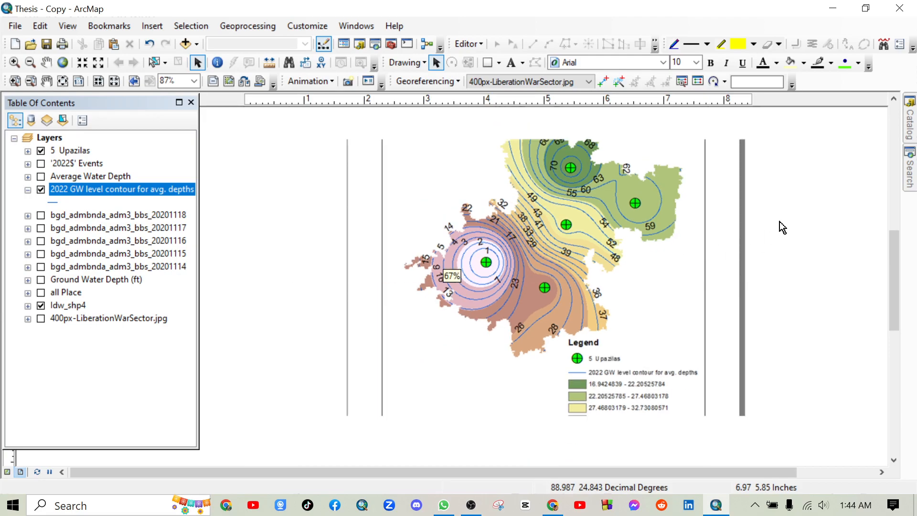
pyautogui.moveTo(815, 201); pyautogui.dragTo(802, 245)
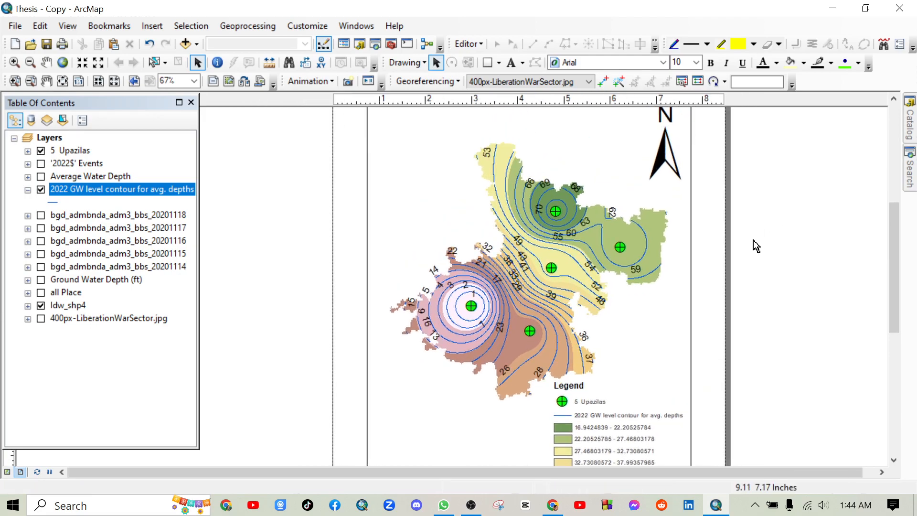
pyautogui.scroll(1, 624, 264)
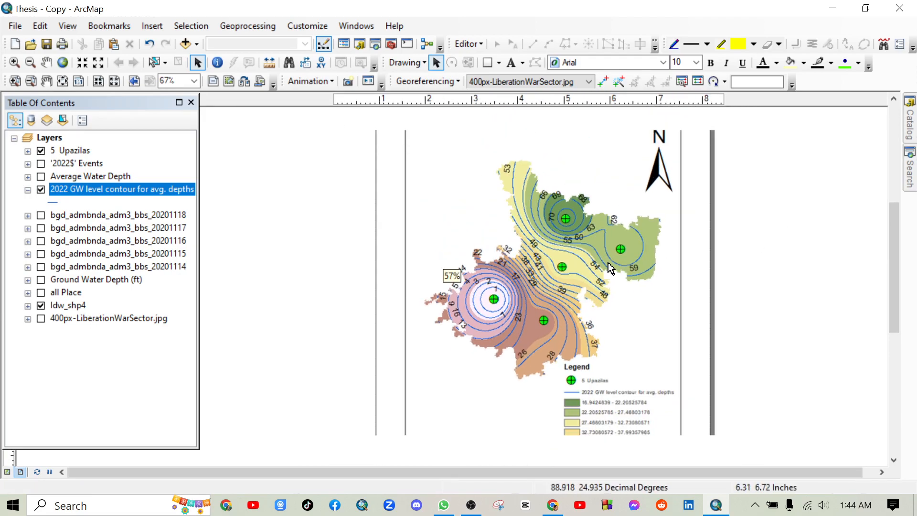
pyautogui.click(559, 253)
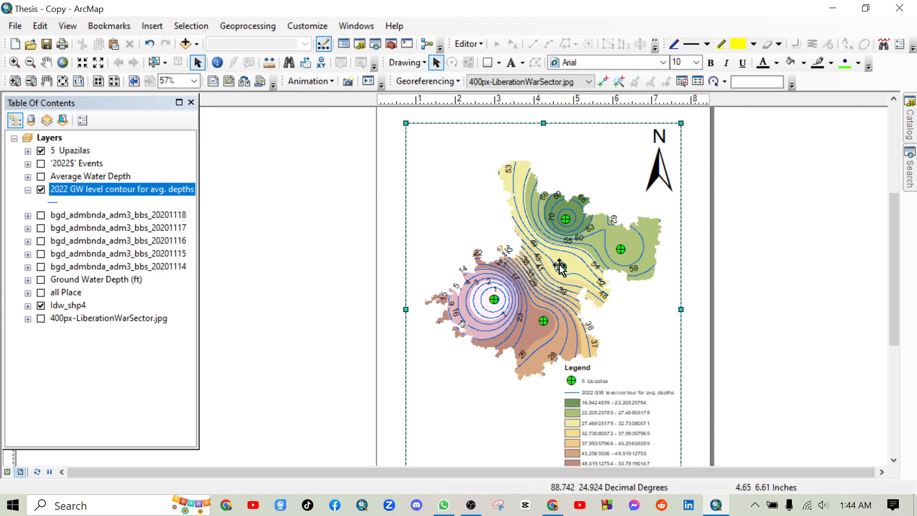
pyautogui.click(45, 62)
pyautogui.moveTo(561, 282); pyautogui.dragTo(557, 271)
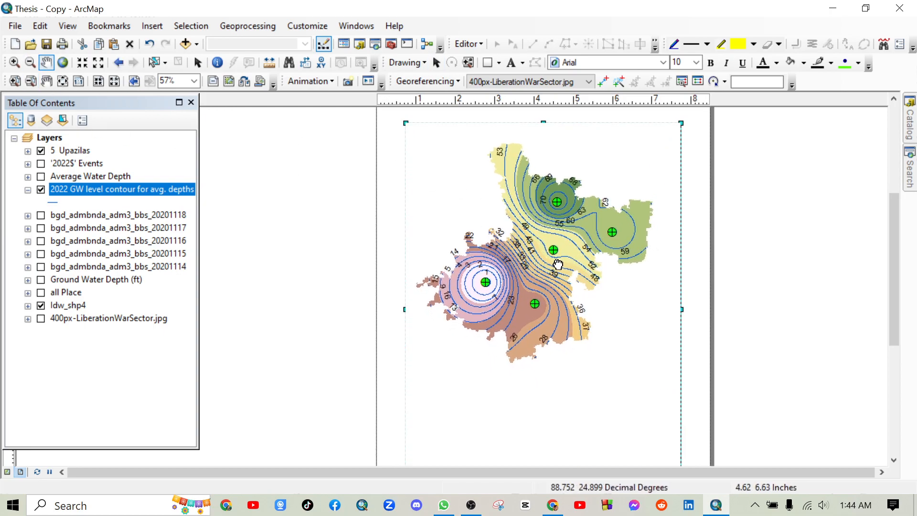
# Enlarge the map frame on all four sides so its border sits close to the page edges.
pyautogui.scroll(-2, 669, 290)
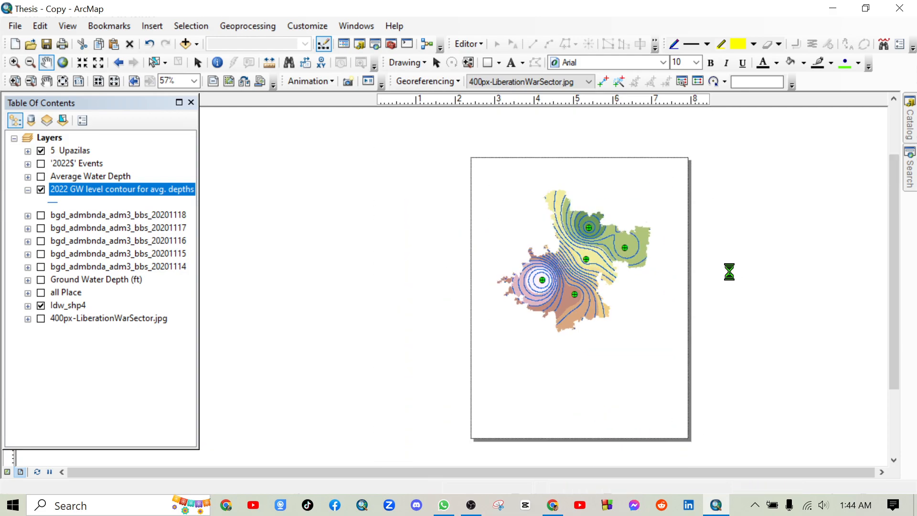
pyautogui.click(196, 64)
pyautogui.moveTo(580, 177); pyautogui.dragTo(580, 166)
pyautogui.moveTo(666, 293); pyautogui.dragTo(681, 294)
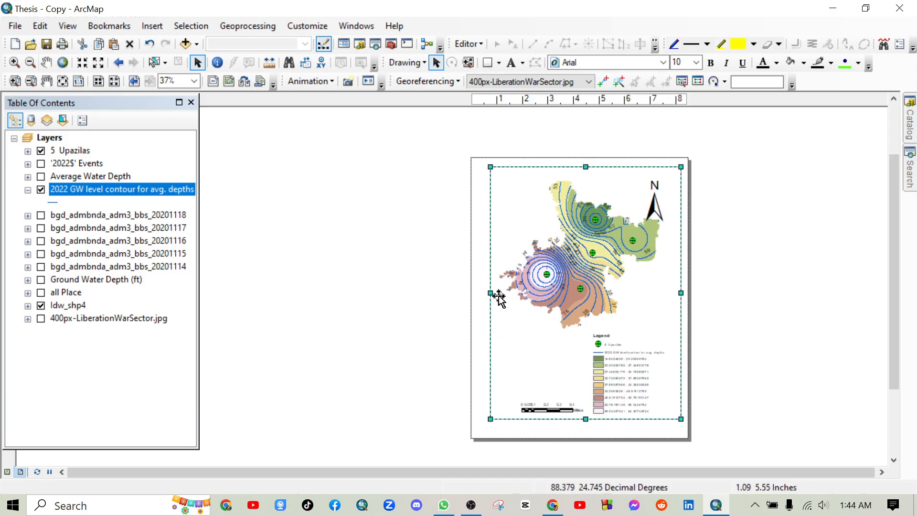
pyautogui.moveTo(489, 293); pyautogui.dragTo(479, 293)
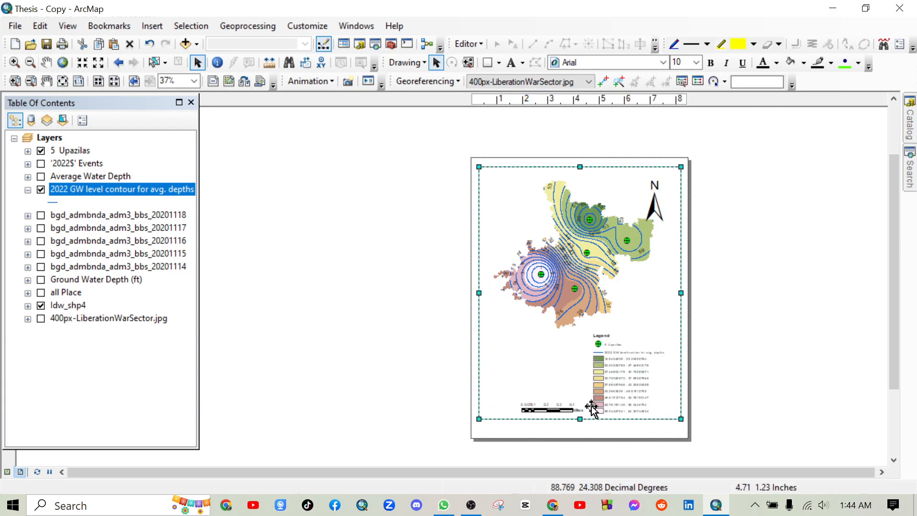
pyautogui.moveTo(583, 415); pyautogui.dragTo(583, 431)
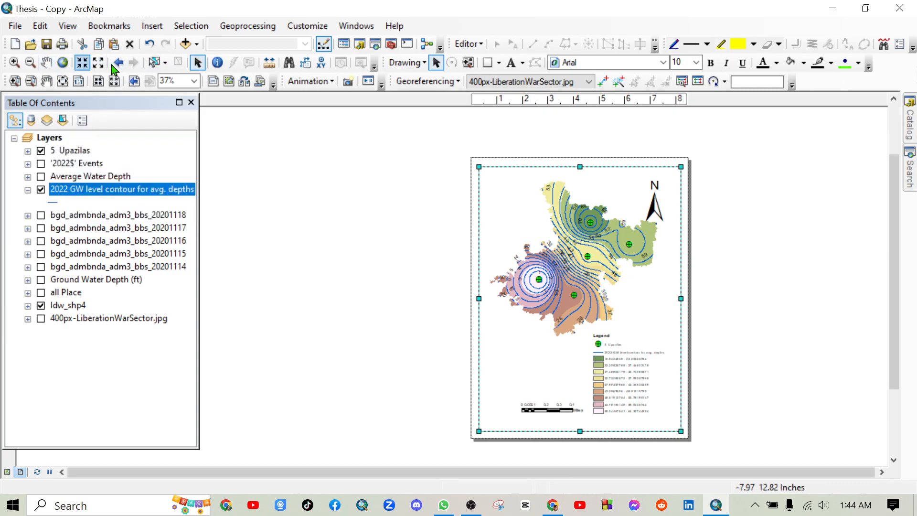
# Move the north arrow into the upper-right corner of the enlarged map frame.
pyautogui.click(652, 207)
pyautogui.moveTo(652, 207); pyautogui.dragTo(671, 201)
pyautogui.click(745, 201)
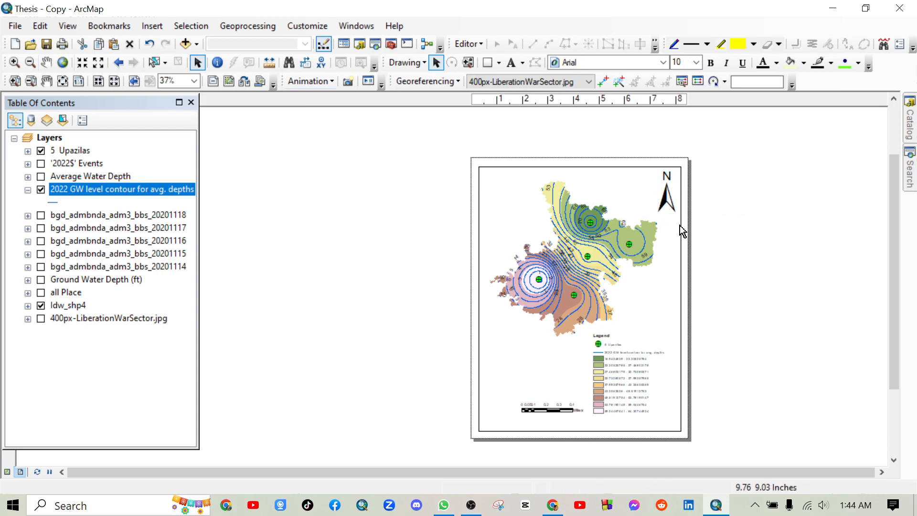
# Try to enlarge the mapped area inside the frame and zoom it back out.
pyautogui.click(14, 62)
pyautogui.click(576, 257)
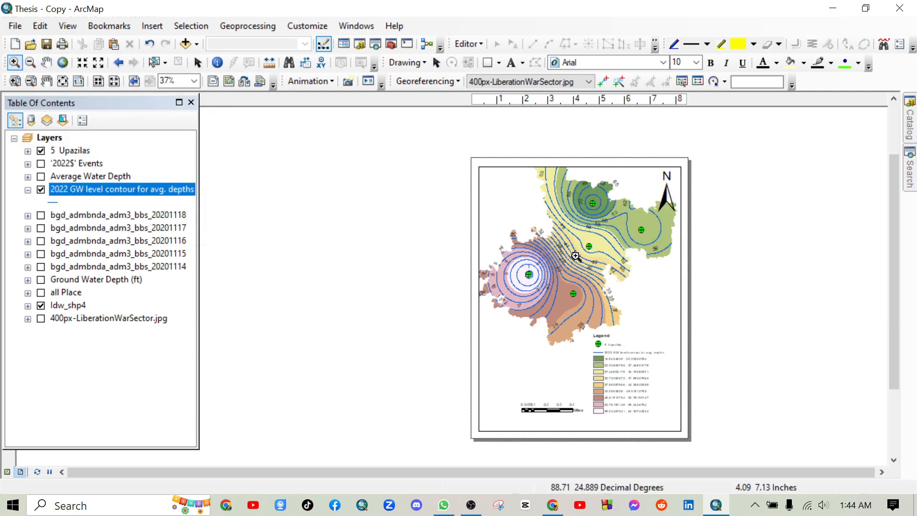
pyautogui.click(46, 63)
pyautogui.moveTo(597, 247); pyautogui.dragTo(597, 260)
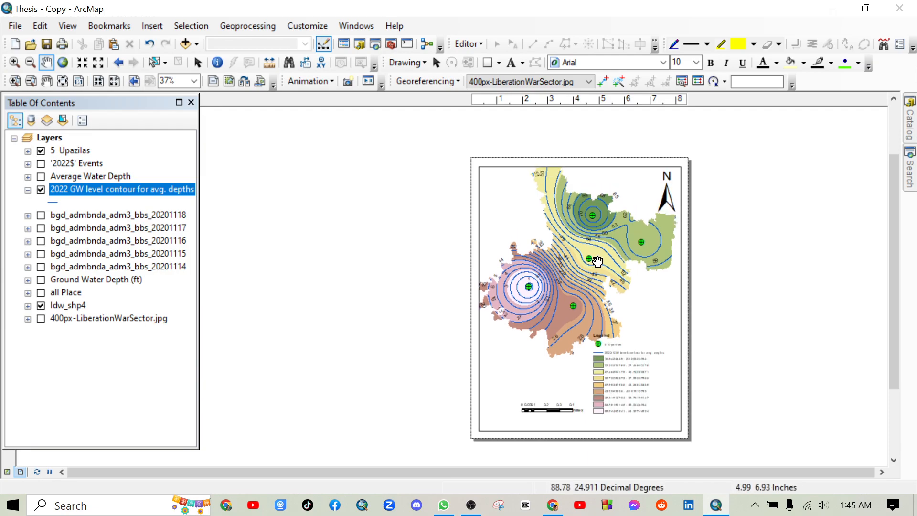
pyautogui.click(30, 63)
pyautogui.click(597, 264)
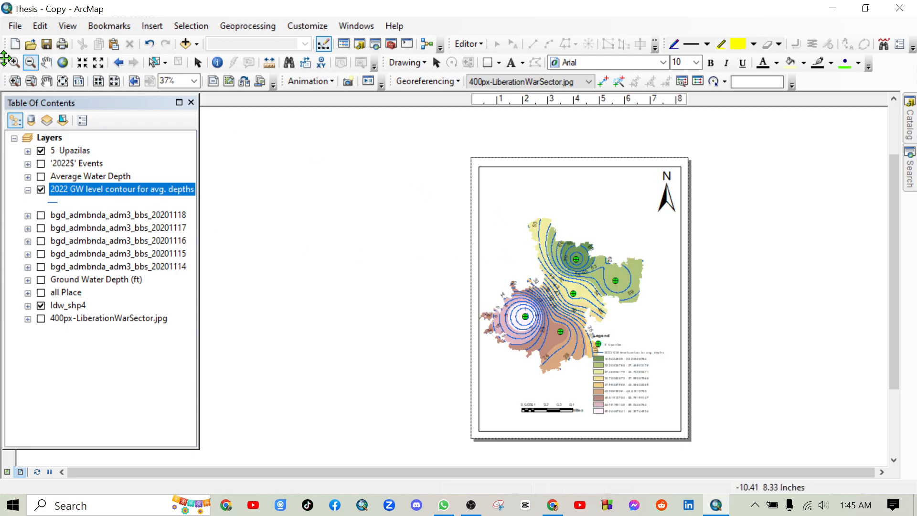
# Pan the mapped area up clear of the legend and move the legend into the lower-right corner of the map frame.
pyautogui.click(45, 66)
pyautogui.moveTo(571, 306); pyautogui.dragTo(580, 264)
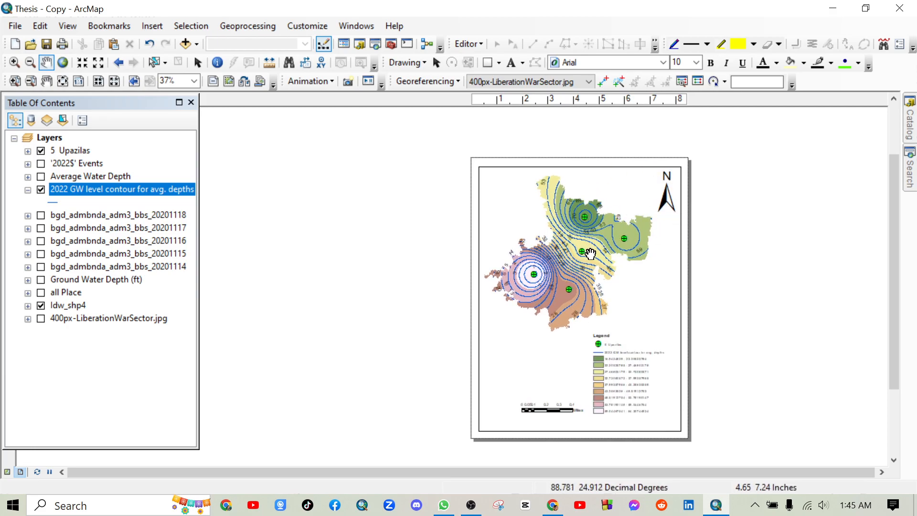
pyautogui.click(197, 63)
pyautogui.click(620, 374)
pyautogui.moveTo(620, 374); pyautogui.dragTo(631, 388)
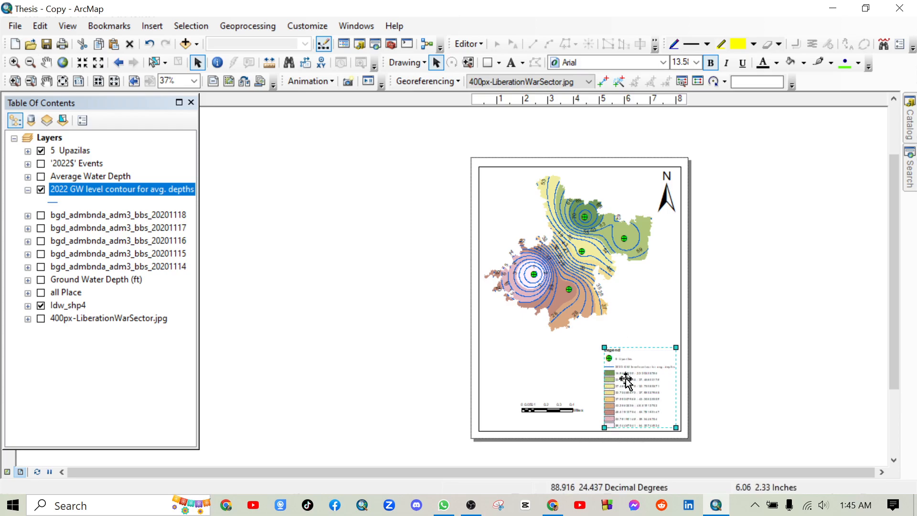
# Enlarge the legend up and to the left from its upper-left corner and move the scale bar slightly down and left beside it.
pyautogui.moveTo(604, 347); pyautogui.dragTo(580, 322)
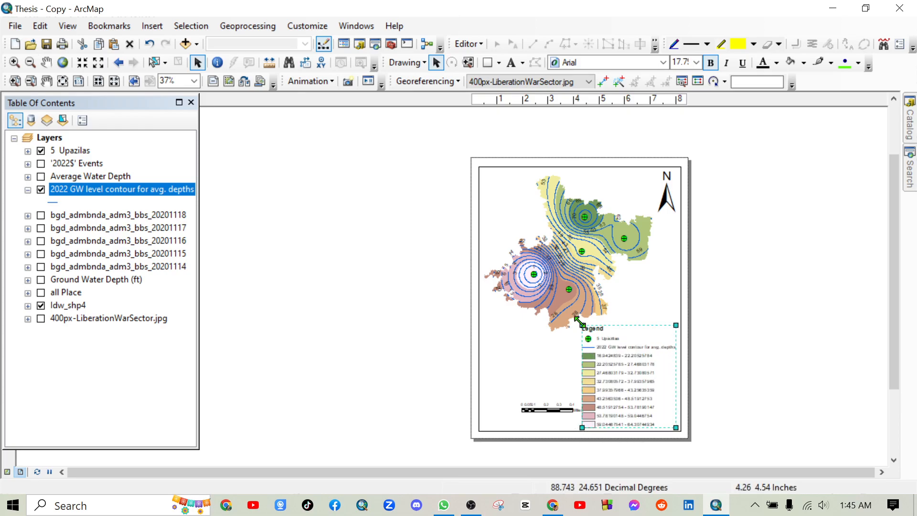
pyautogui.click(834, 313)
pyautogui.click(540, 412)
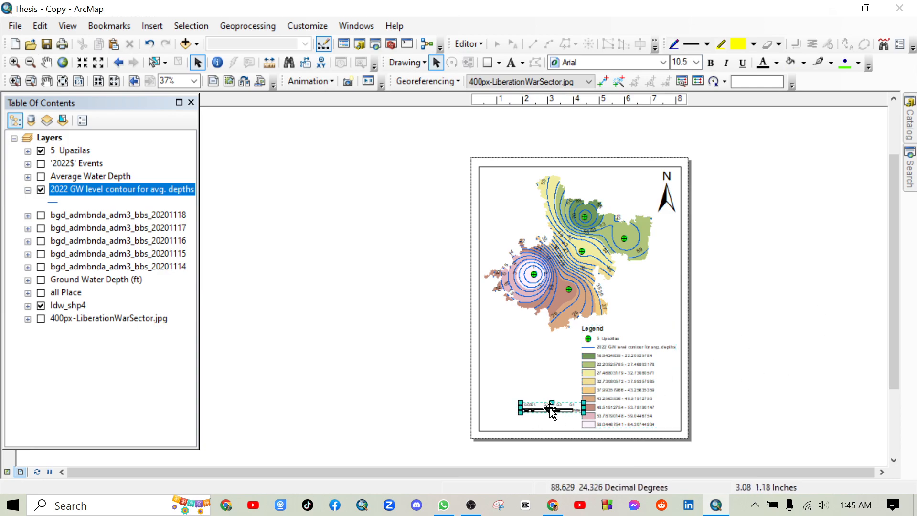
pyautogui.moveTo(545, 414); pyautogui.dragTo(542, 416)
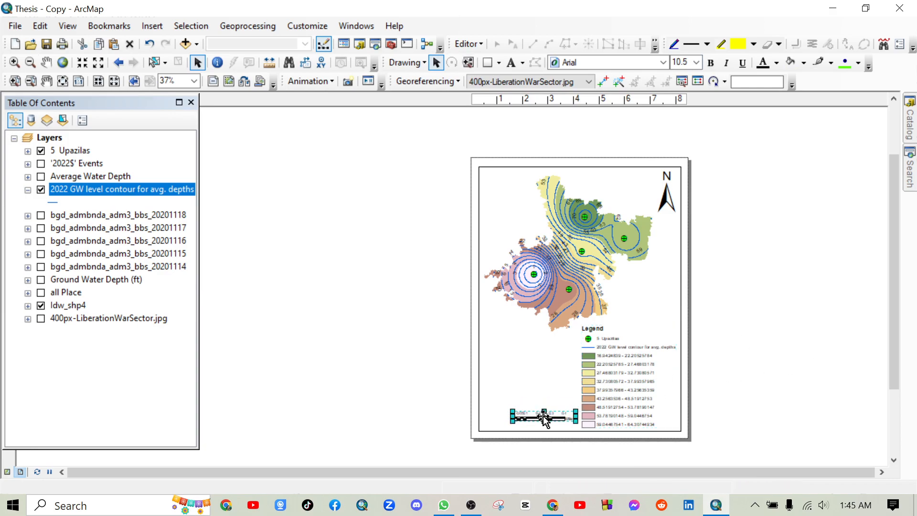
pyautogui.click(760, 332)
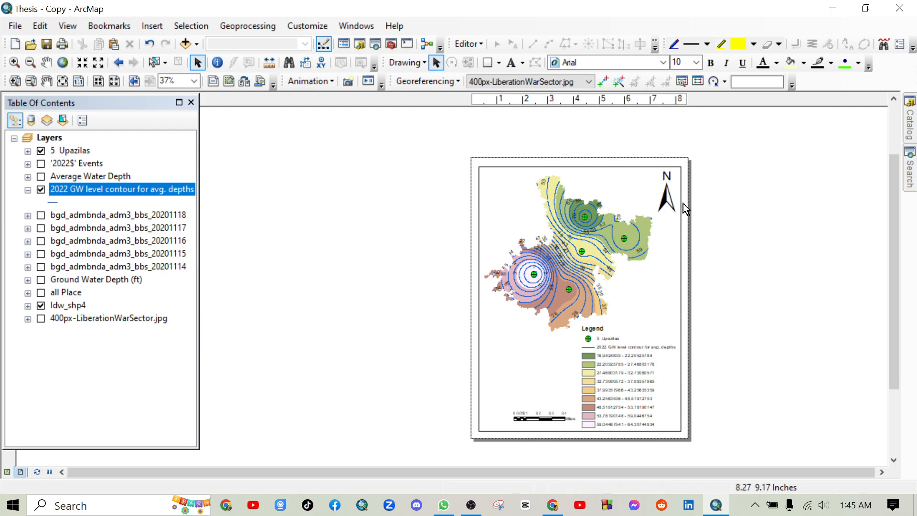
# Examine the contour labels, legend entries and scale bar in the layout at close range.
pyautogui.scroll(-3, 686, 228)
pyautogui.scroll(4, 684, 223)
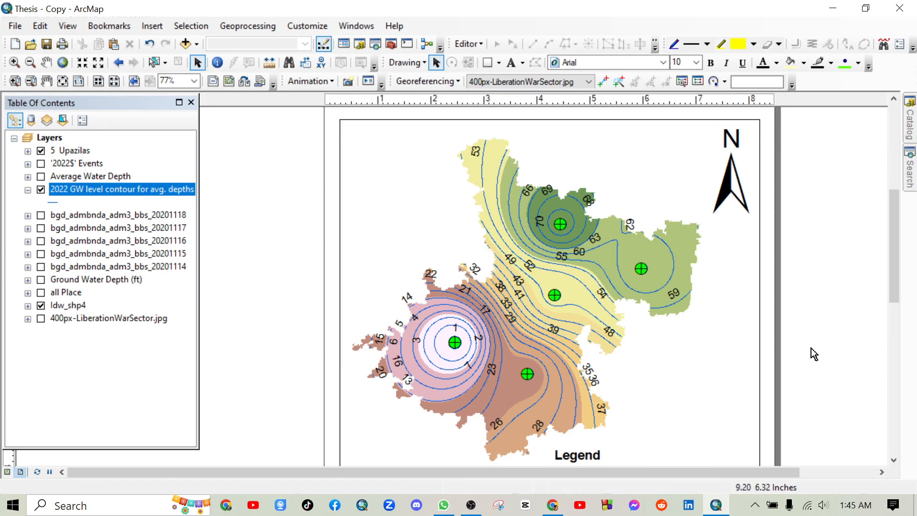
pyautogui.scroll(-3, 840, 384)
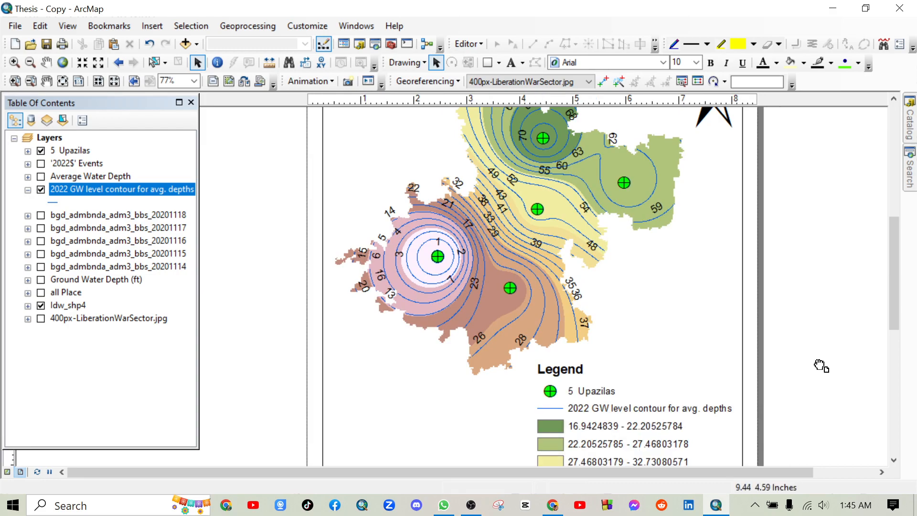
pyautogui.scroll(-1, 819, 368)
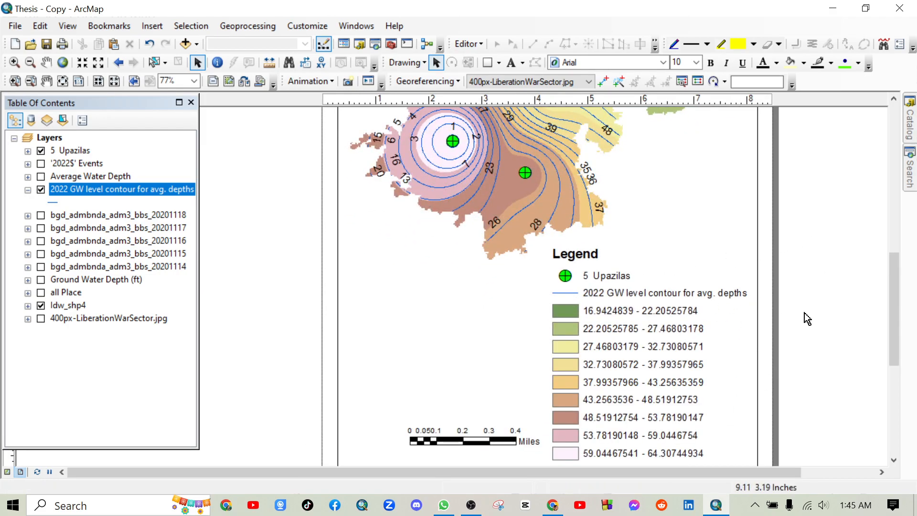
pyautogui.scroll(-3, 812, 316)
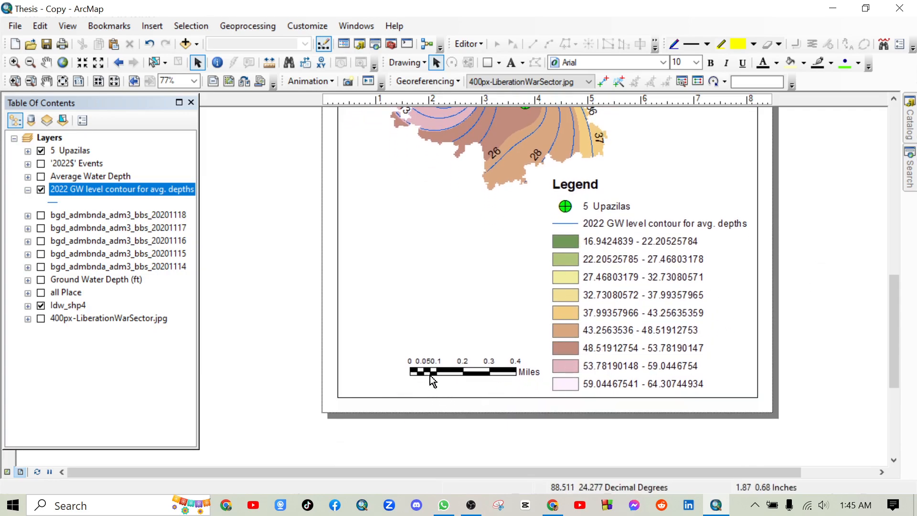
pyautogui.scroll(-4, 861, 348)
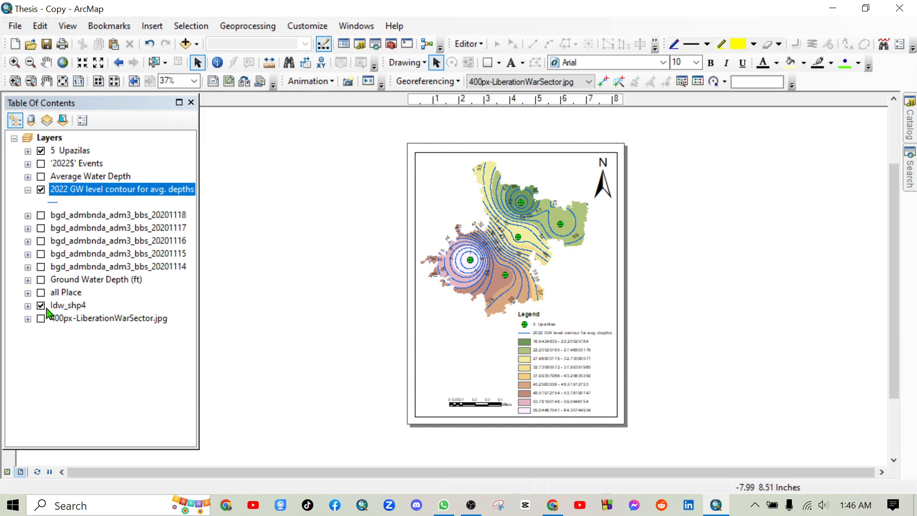
pyautogui.click(41, 189)
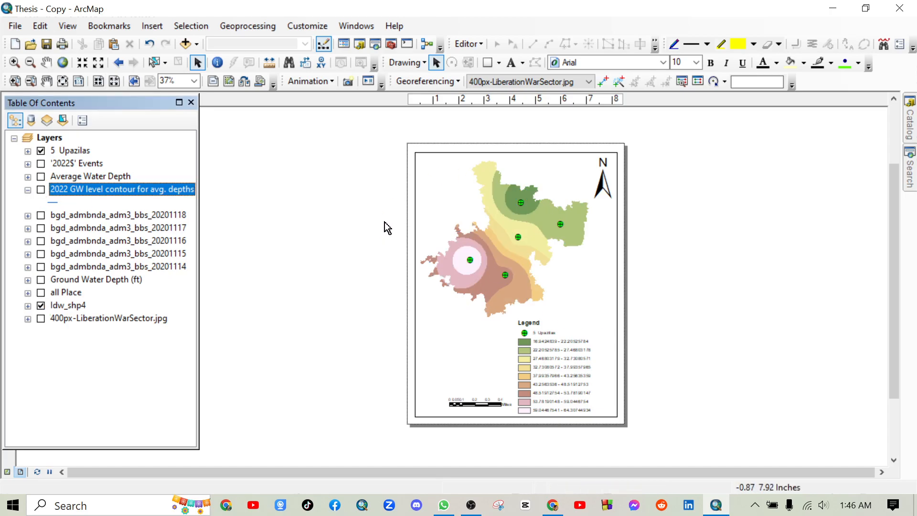
pyautogui.click(14, 29)
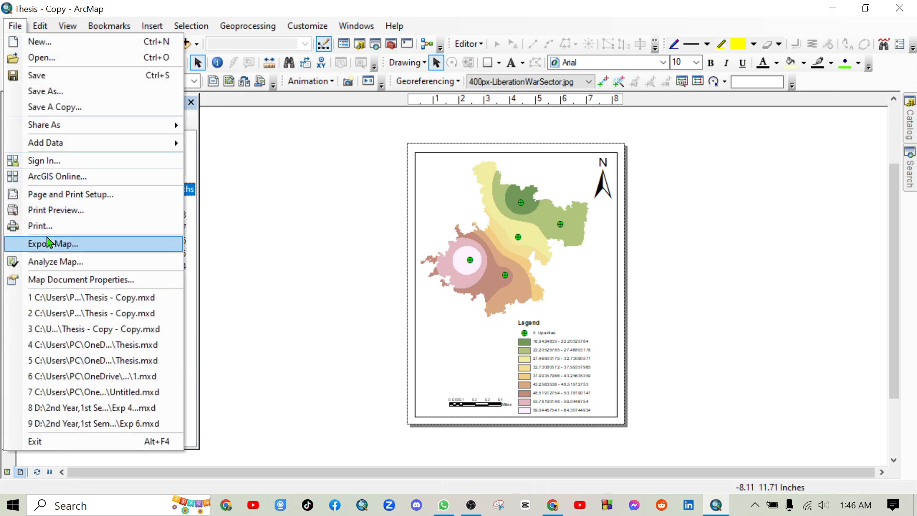
pyautogui.click(48, 243)
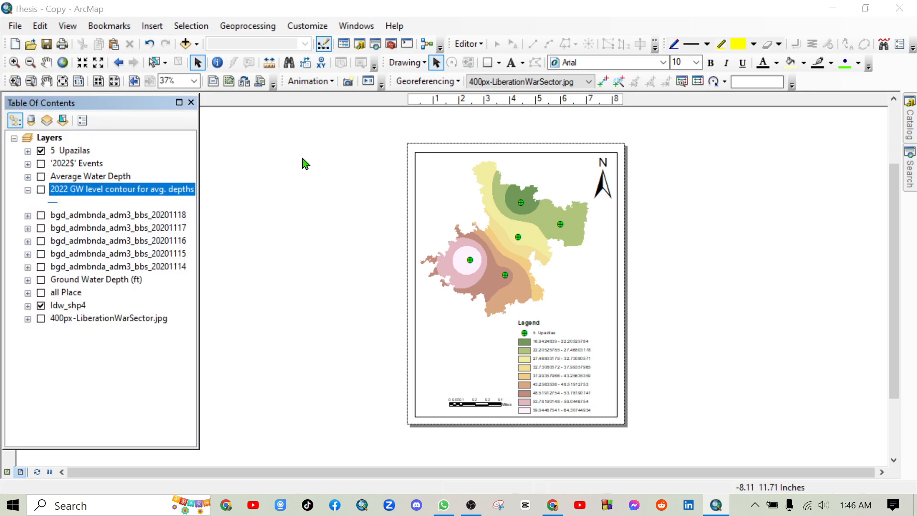
pyautogui.click(288, 113)
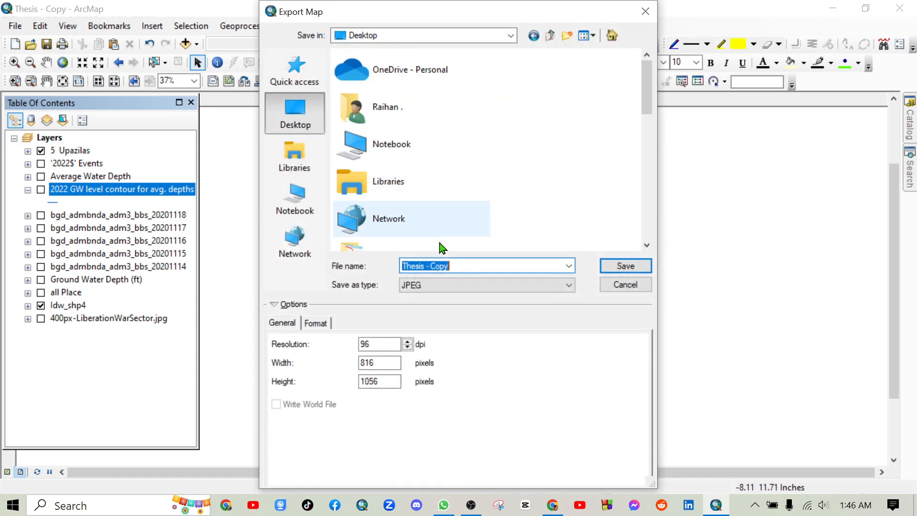
pyautogui.write('7777777777777777777777777')
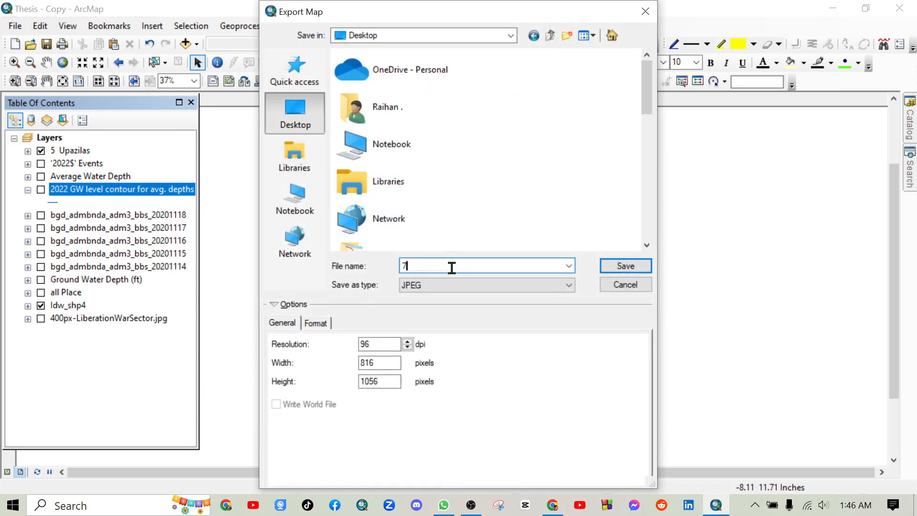
pyautogui.click(618, 267)
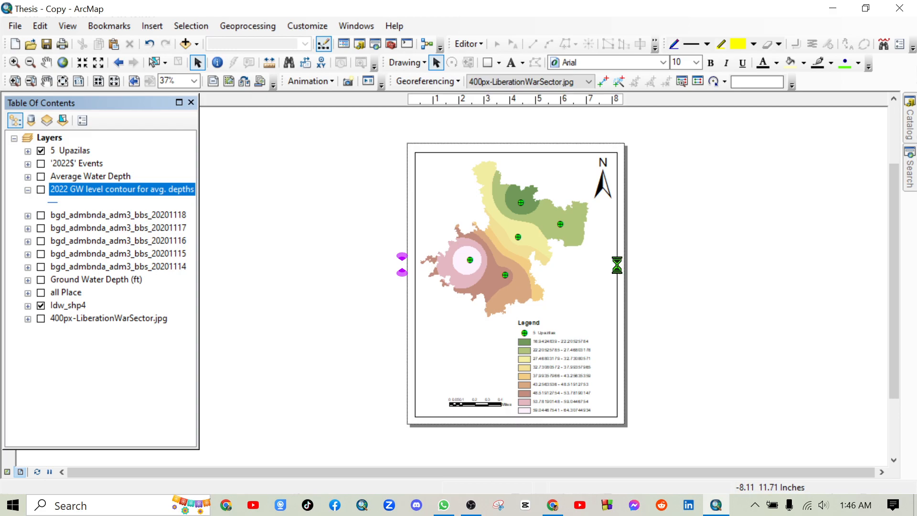
pyautogui.click(42, 190)
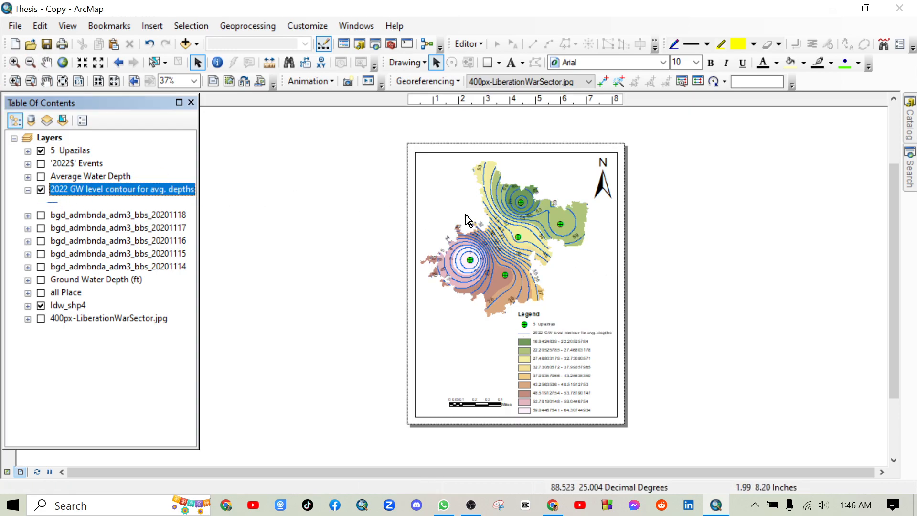
pyautogui.click(13, 27)
pyautogui.click(56, 243)
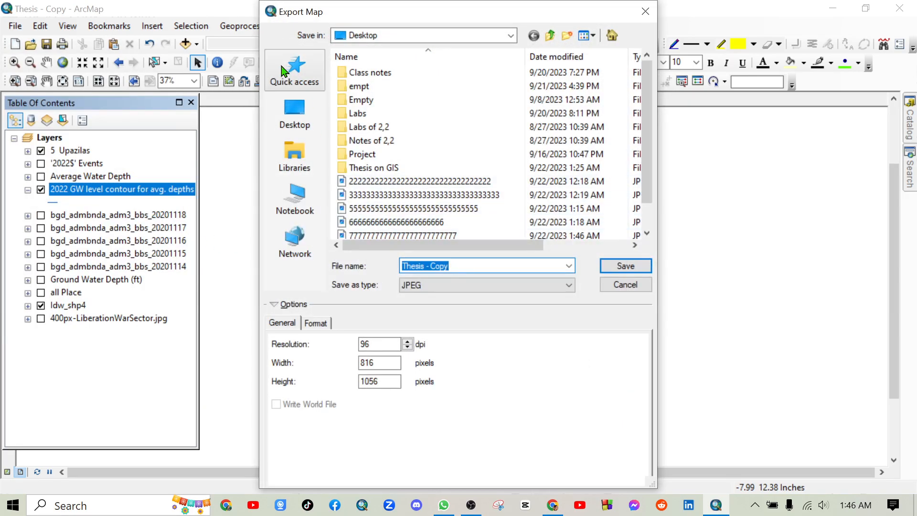
pyautogui.click(305, 125)
pyautogui.write('8888888888888888888888888')
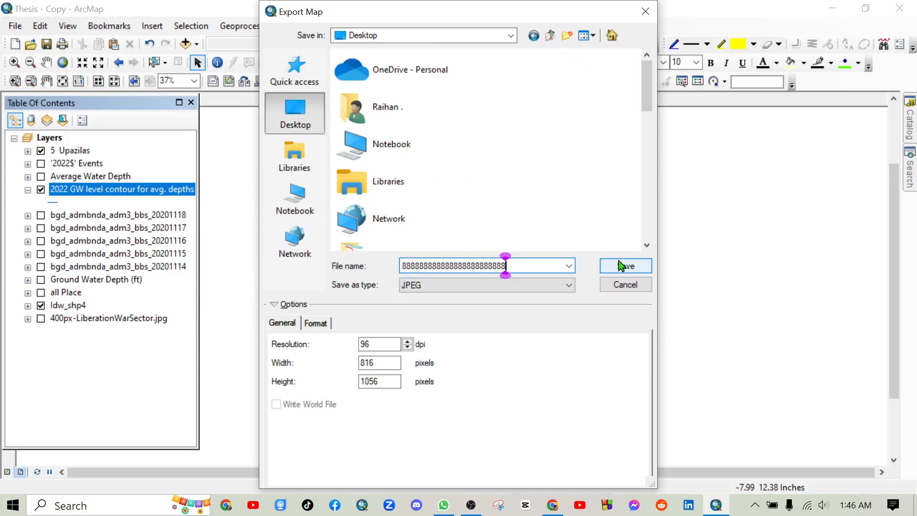
pyautogui.click(618, 265)
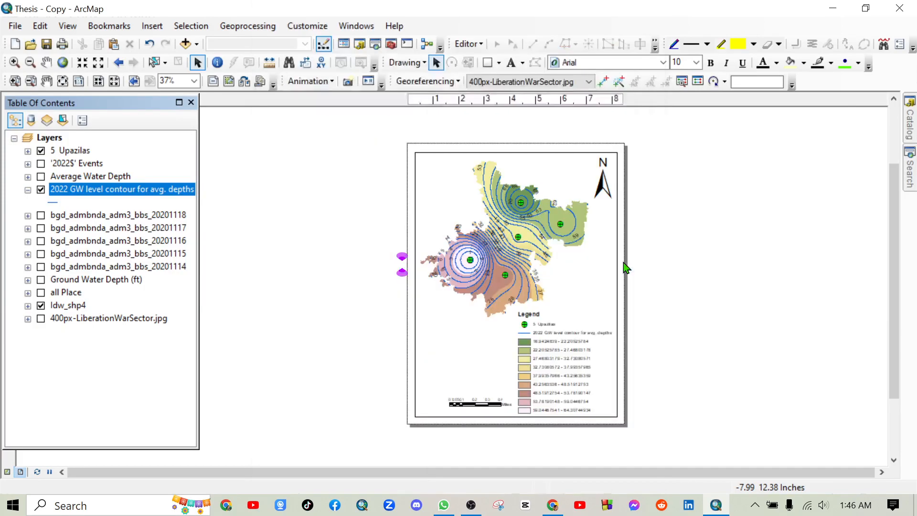
# Switch to the Windows desktop, refresh it and open the exported JPEG of the map without contours.
pyautogui.click(831, 9)
pyautogui.rightClick(353, 142)
pyautogui.click(408, 184)
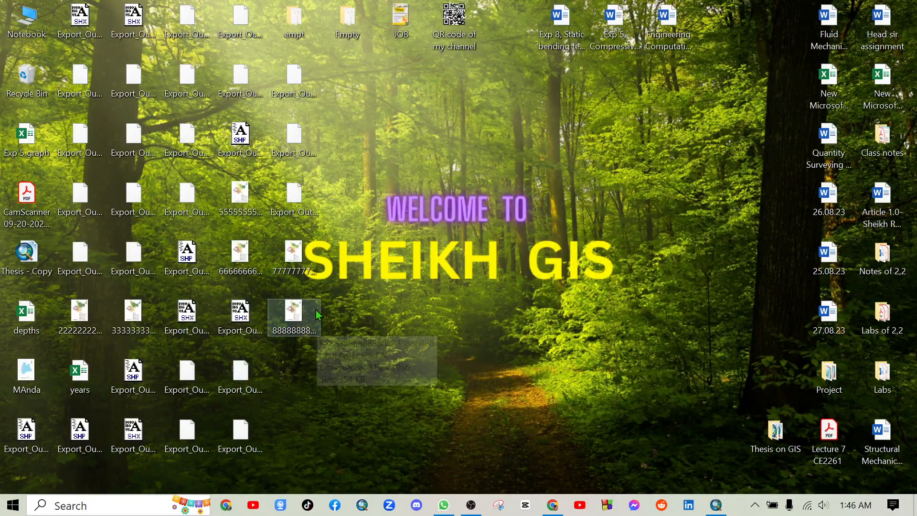
pyautogui.doubleClick(297, 255)
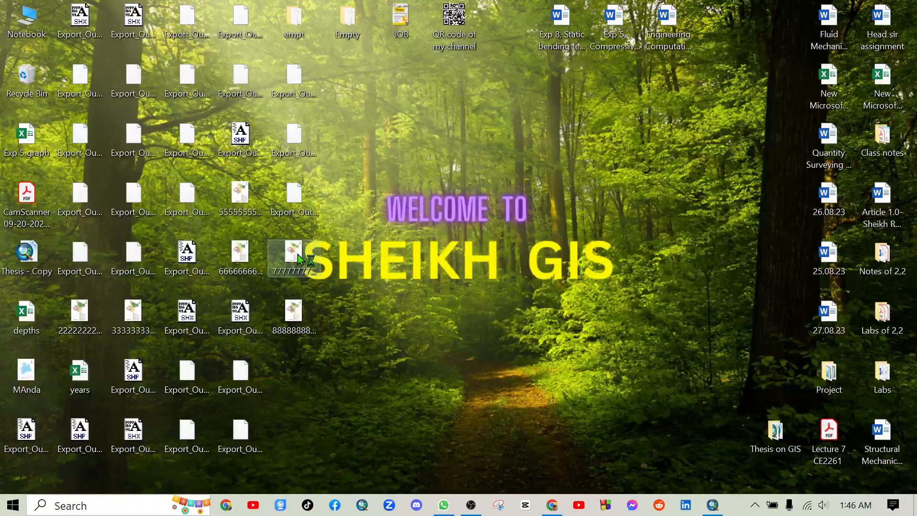